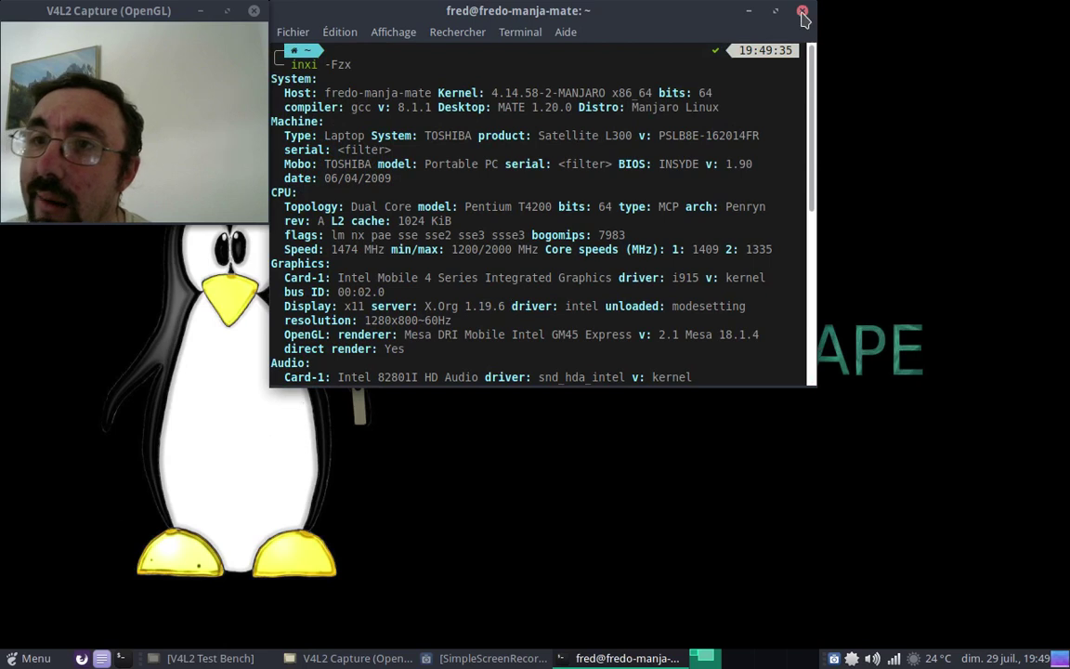
- Close the terminal window showing the system information
left_click(803, 11)
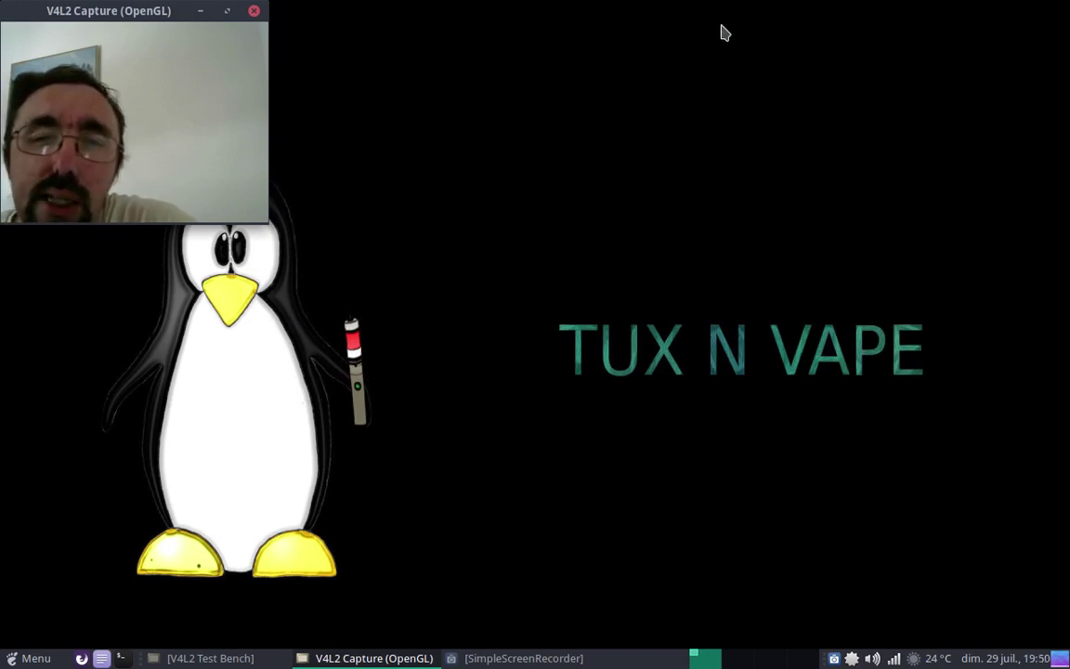
- Set the last wallpaper in the background list, the starfield collage, as desktop background and minimise the open windows to view it
right_click(636, 56)
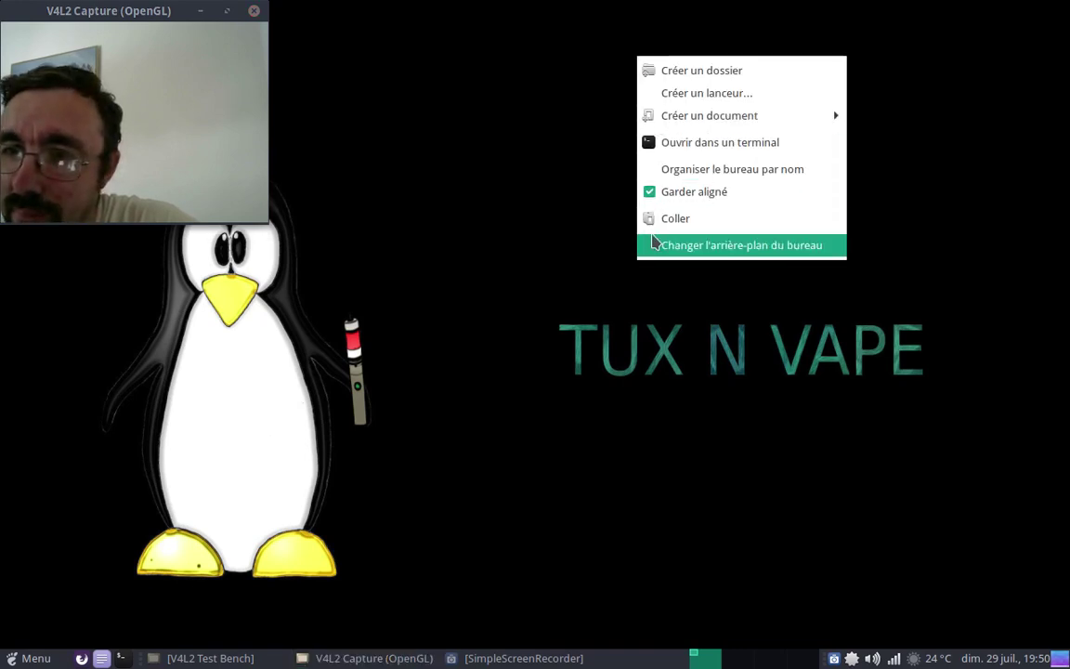
left_click(652, 245)
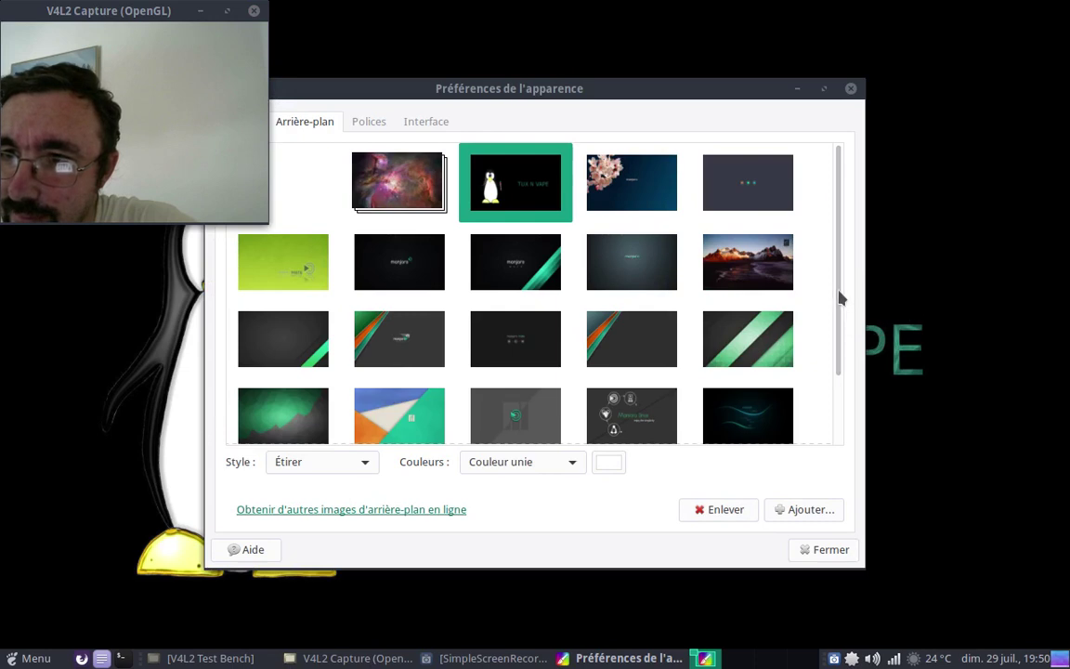
left_click_drag(838, 303, 836, 431)
left_click(385, 422)
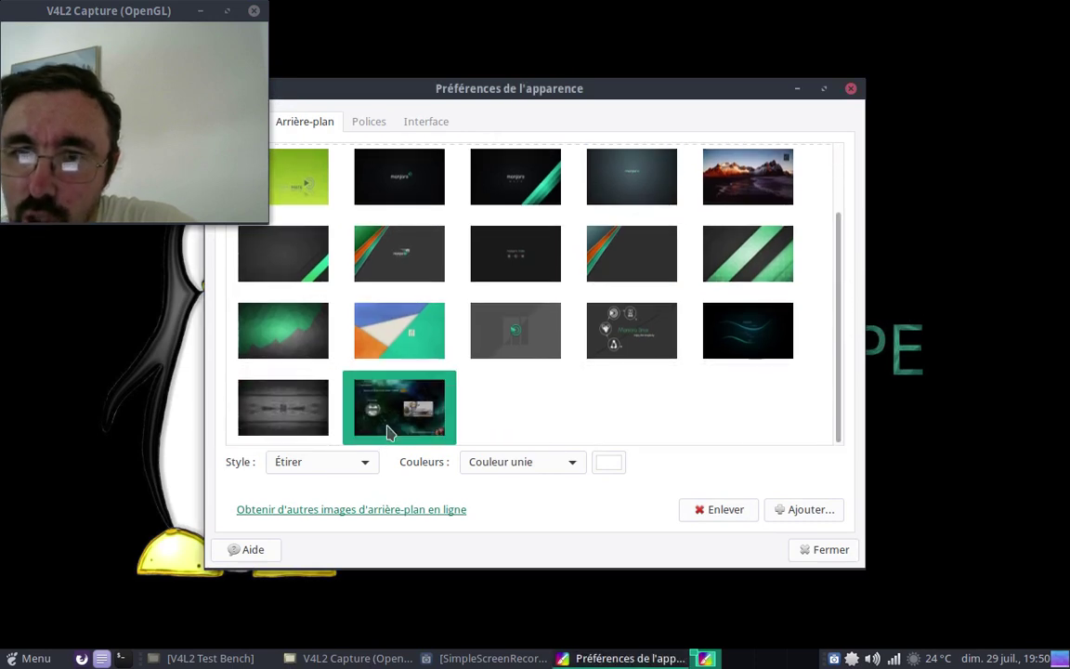
left_click(797, 88)
left_click(202, 12)
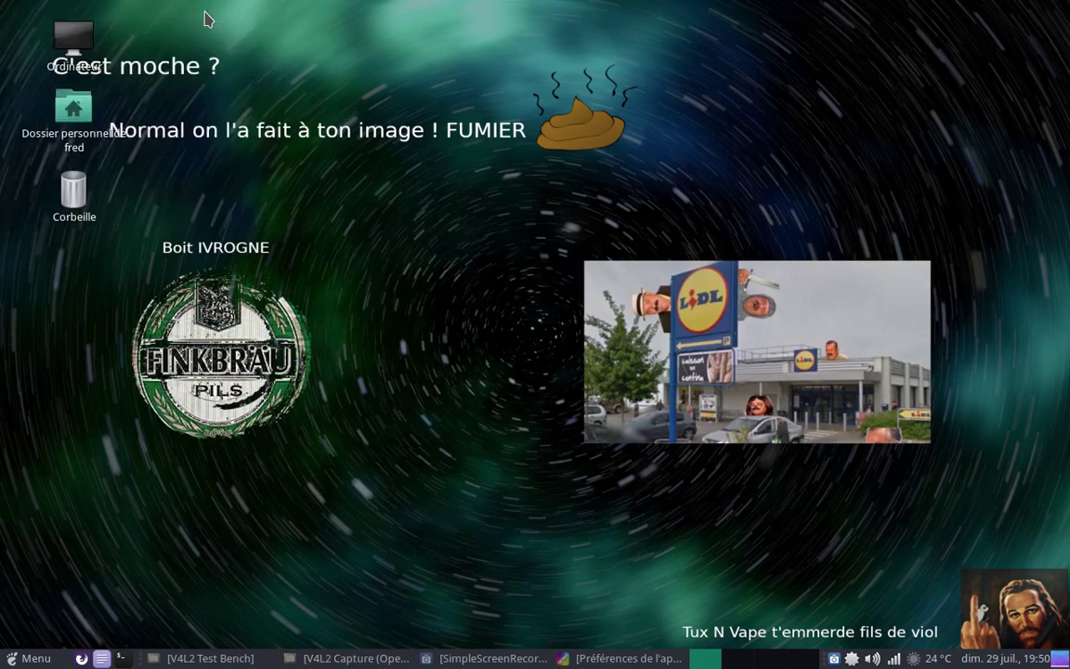
- Restore the webcam and appearance windows, set the black TUX N VAPE penguin wallpaper as background and close the appearance preferences
left_click(586, 658)
left_click(587, 657)
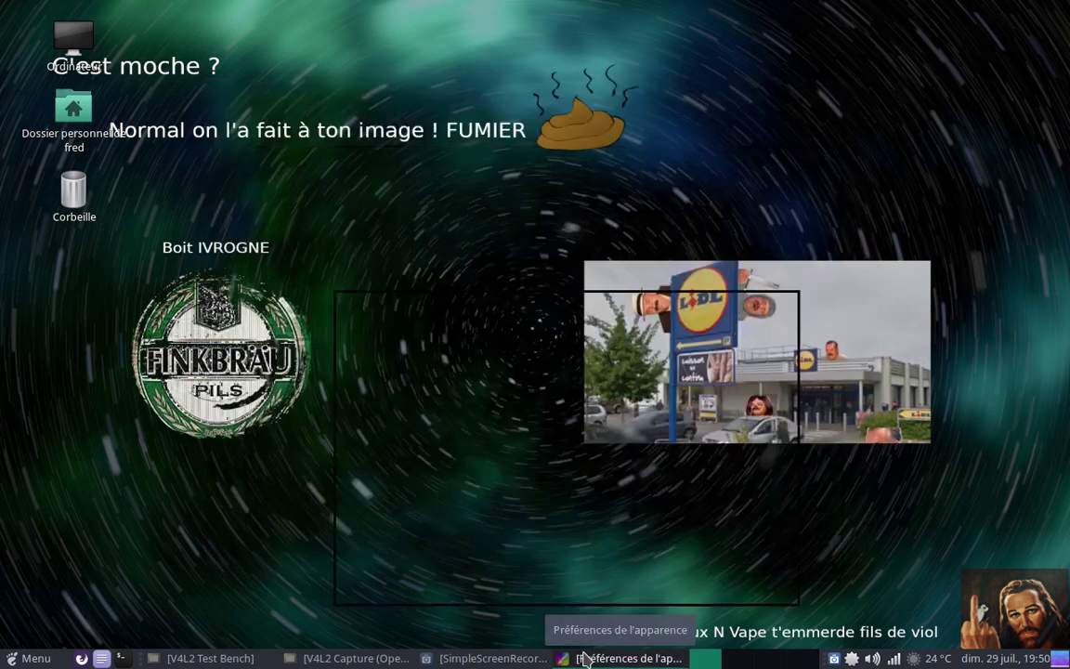
left_click(362, 658)
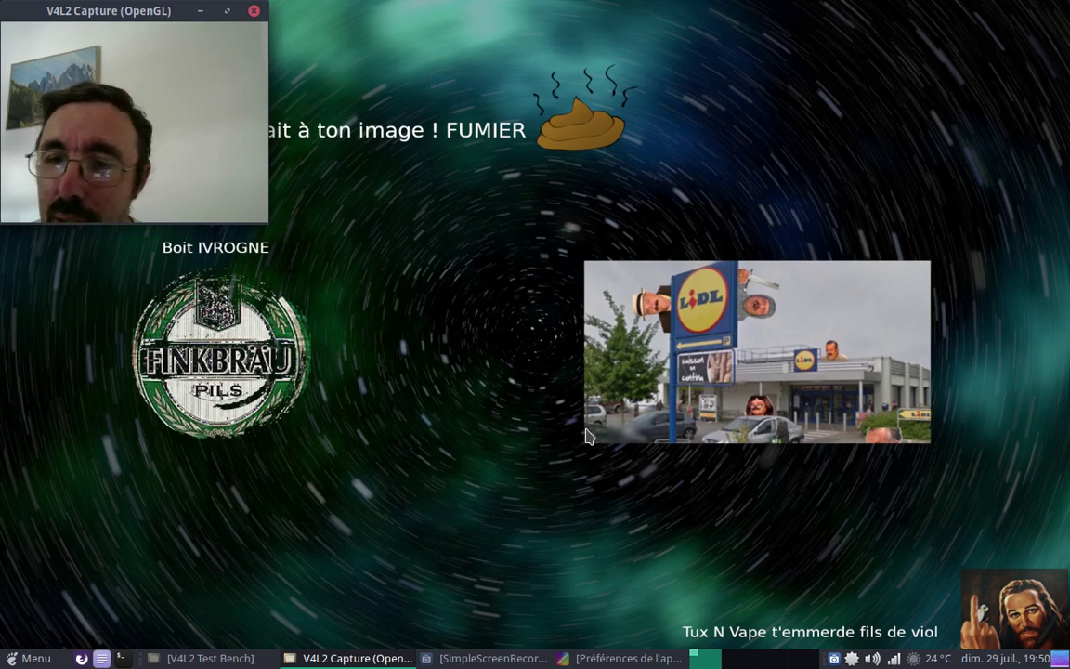
left_click(580, 657)
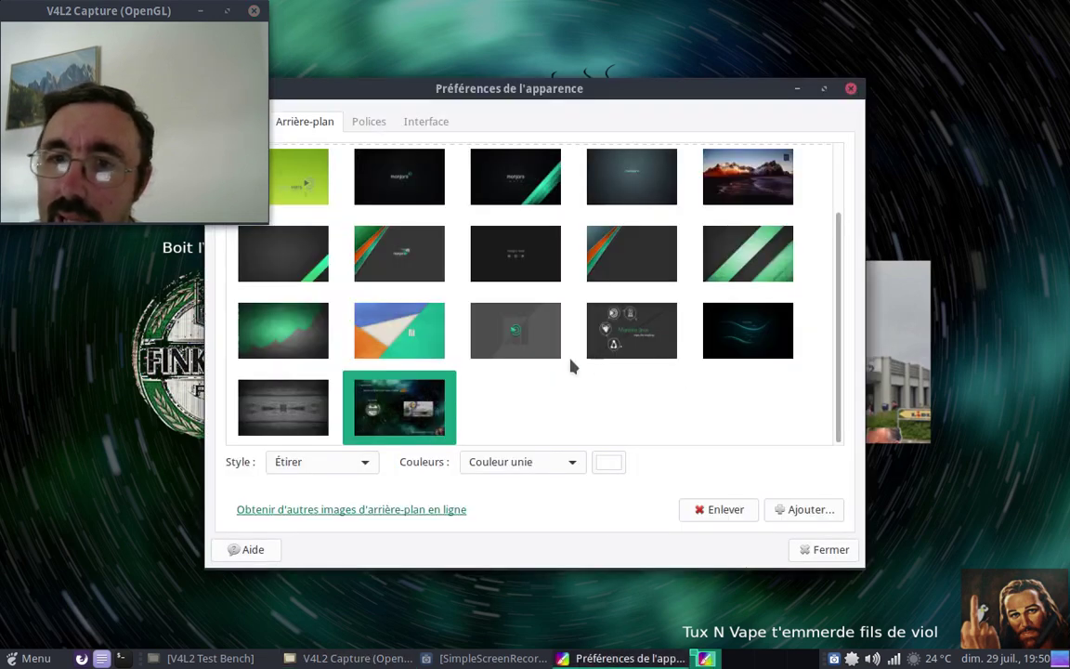
scroll(835, 169, "up", 2)
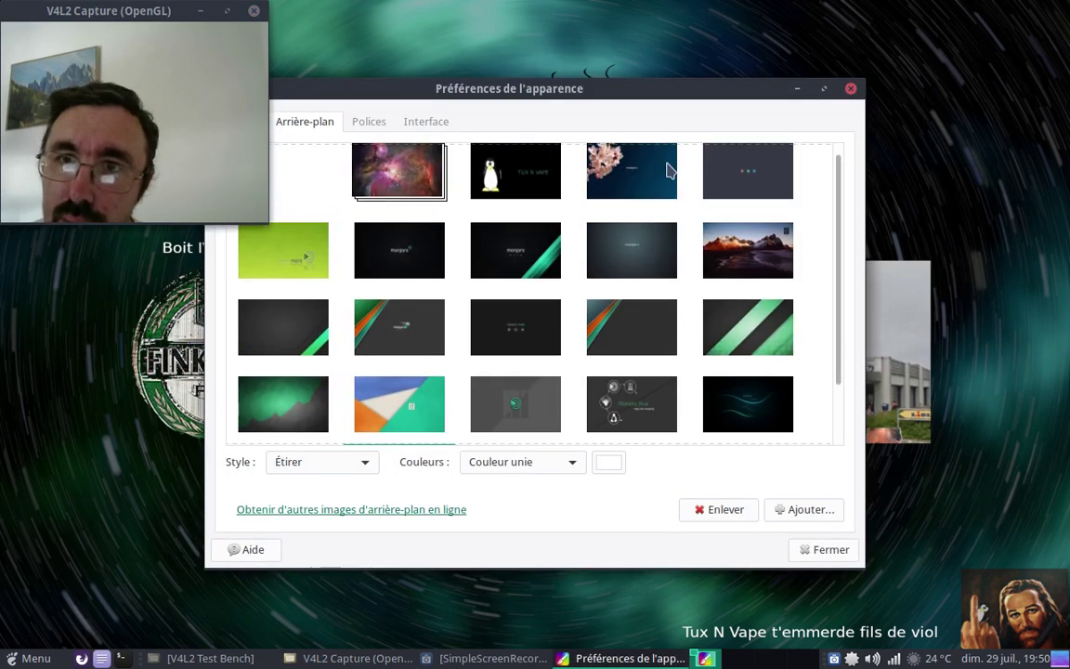
left_click(546, 173)
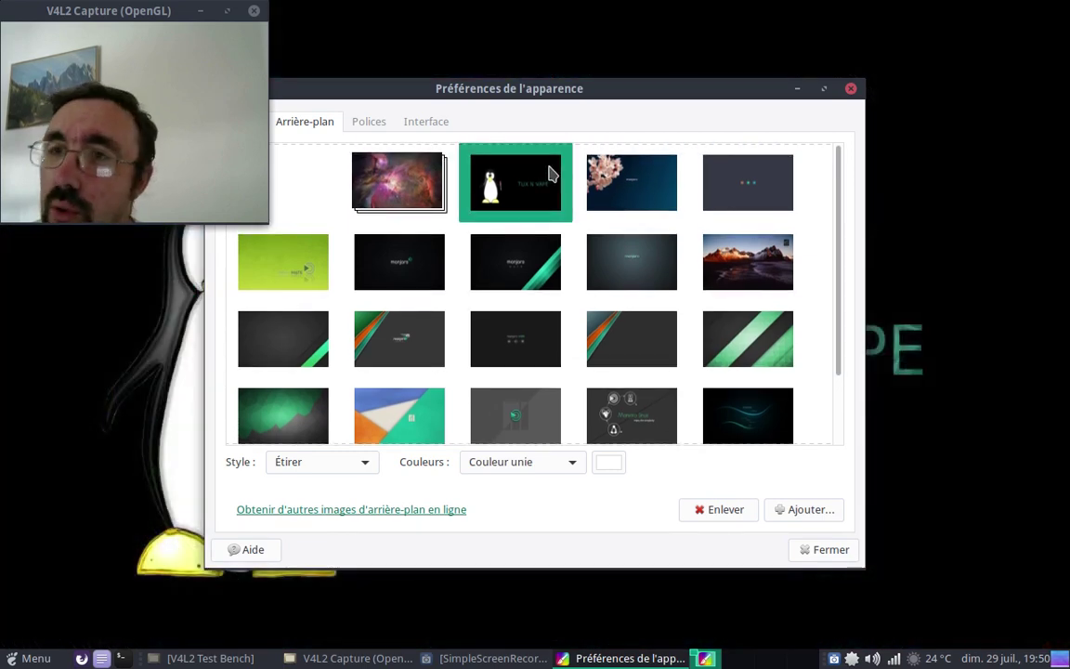
left_click(851, 88)
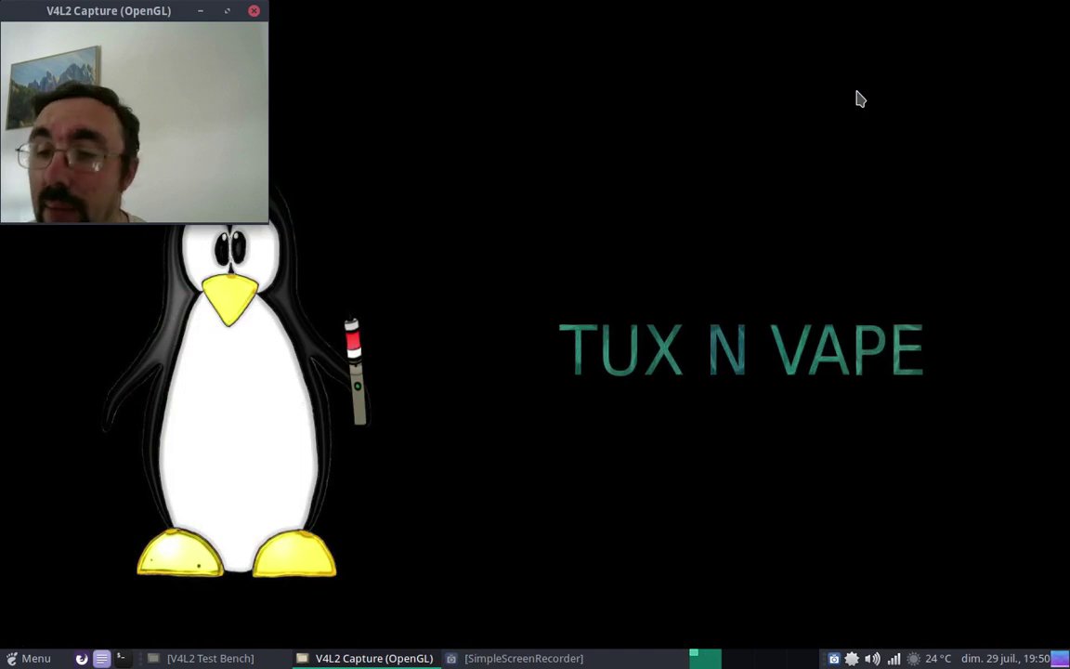
- Open the package manager and list the packages in the tnv-wallpapers group
left_click(852, 659)
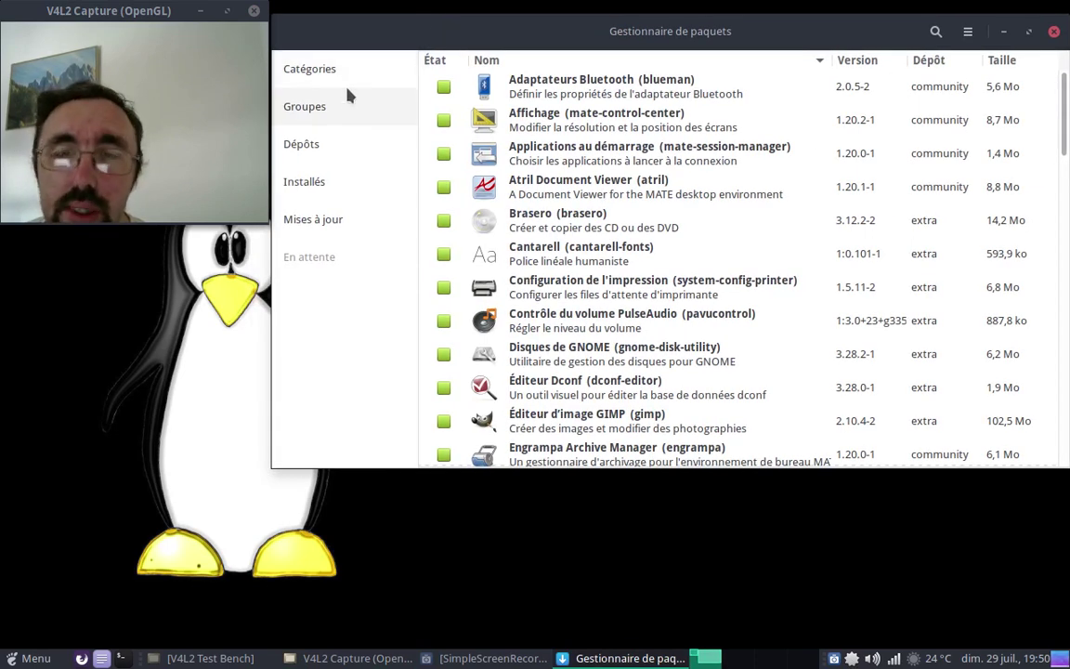
left_click(348, 95)
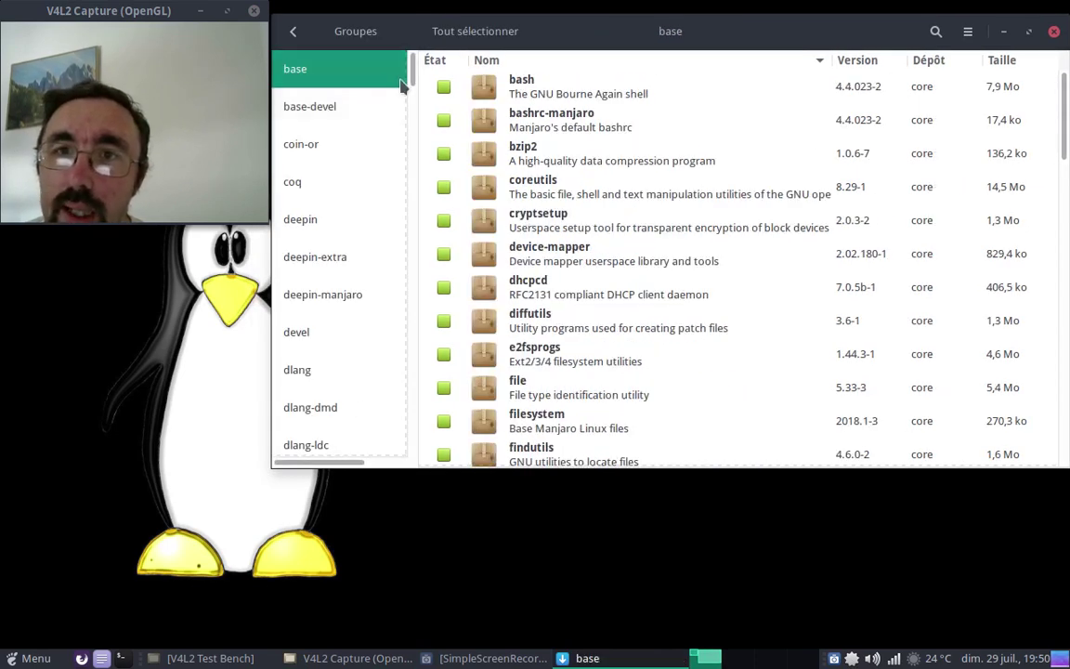
left_click_drag(415, 83, 394, 405)
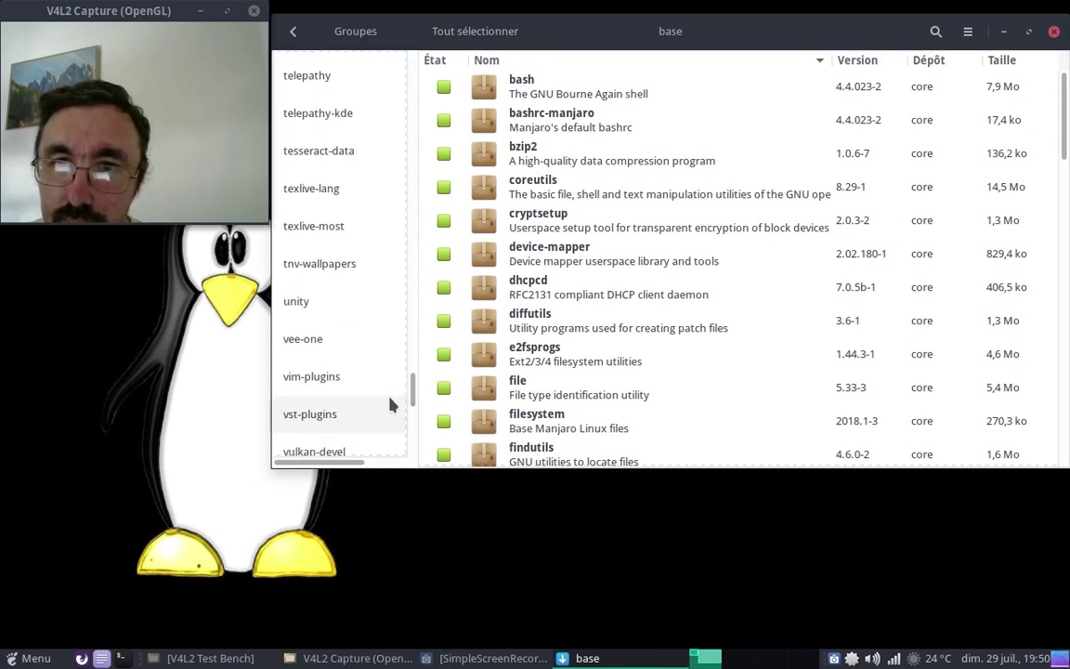
left_click(325, 263)
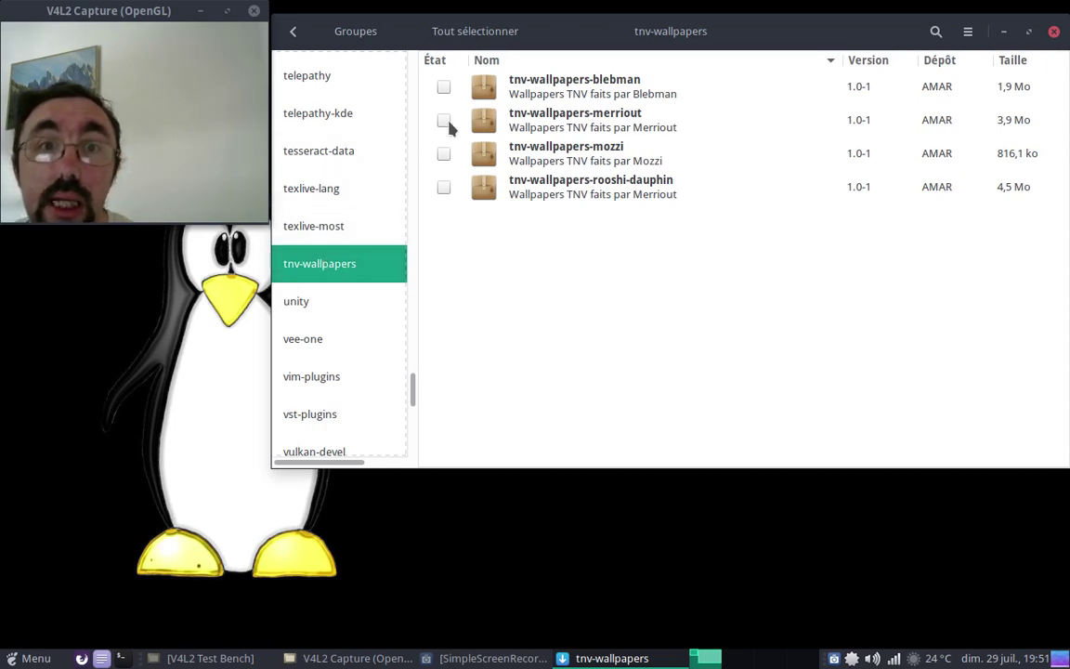
- Mark the blebman, merriout, mozzi and rooshi-dauphin tnv-wallpapers packages for installation, apply the changes and validate the transaction
left_click(444, 86)
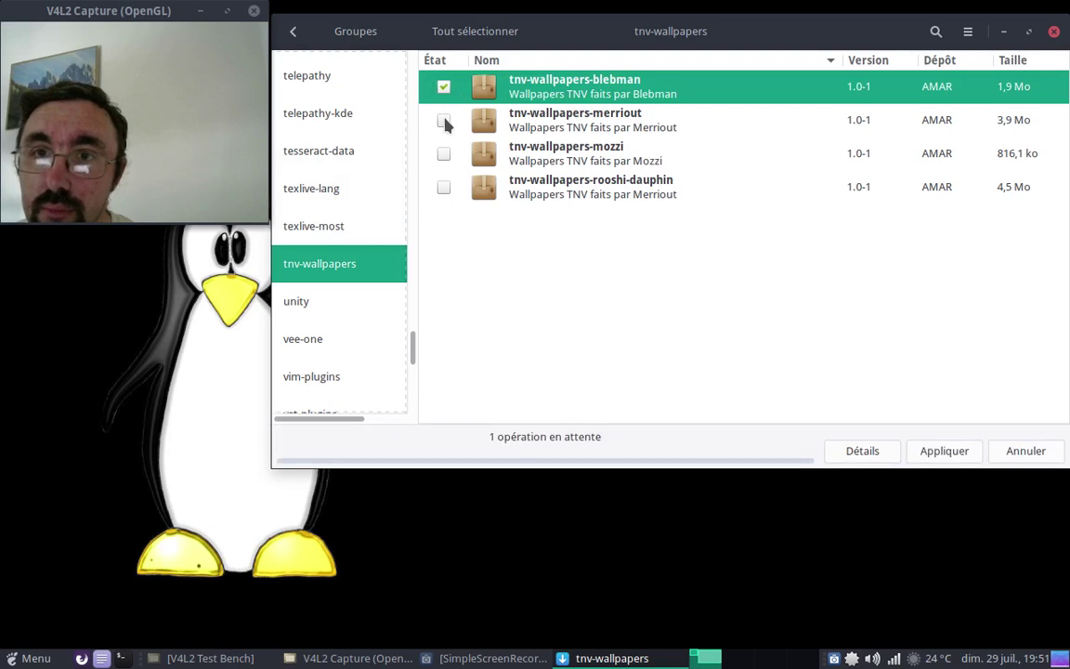
left_click(444, 120)
left_click(444, 154)
left_click(444, 188)
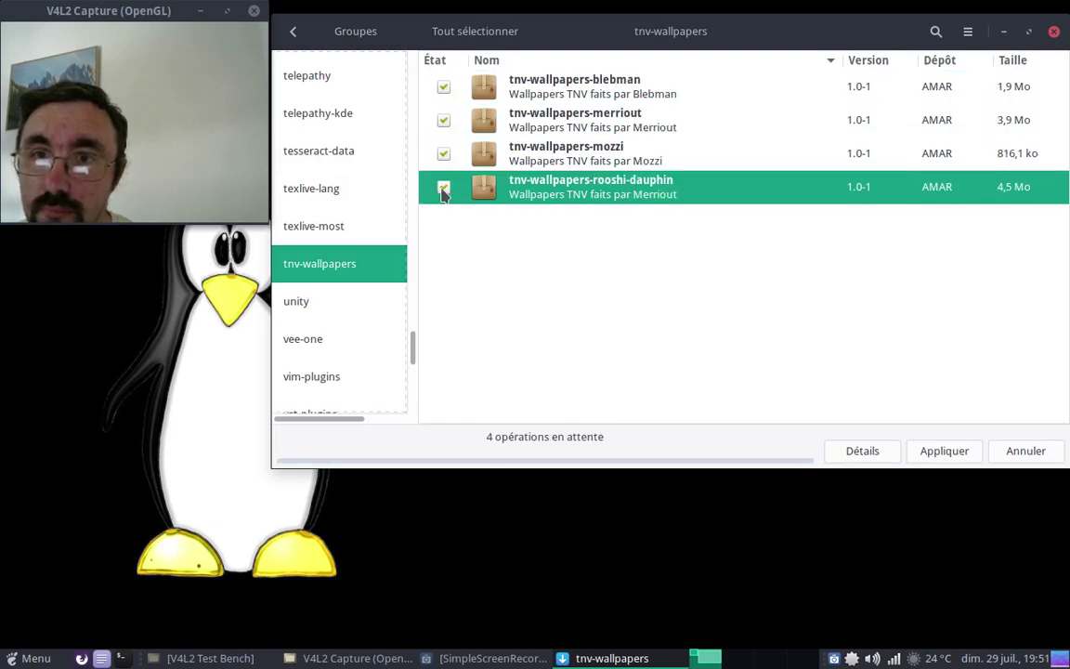
left_click(940, 453)
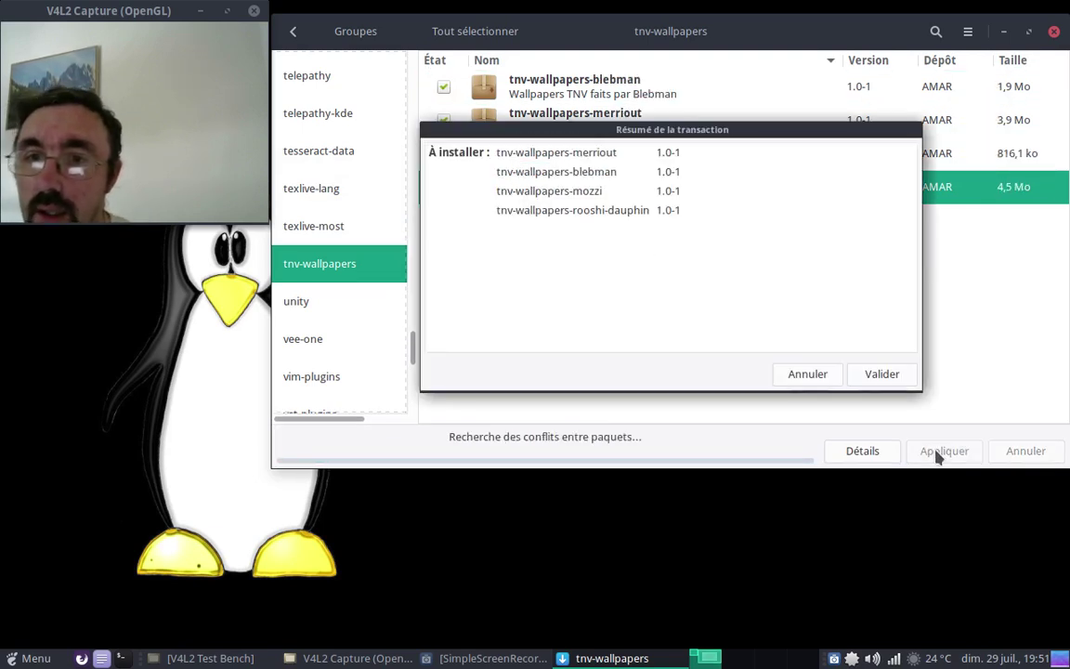
left_click(873, 378)
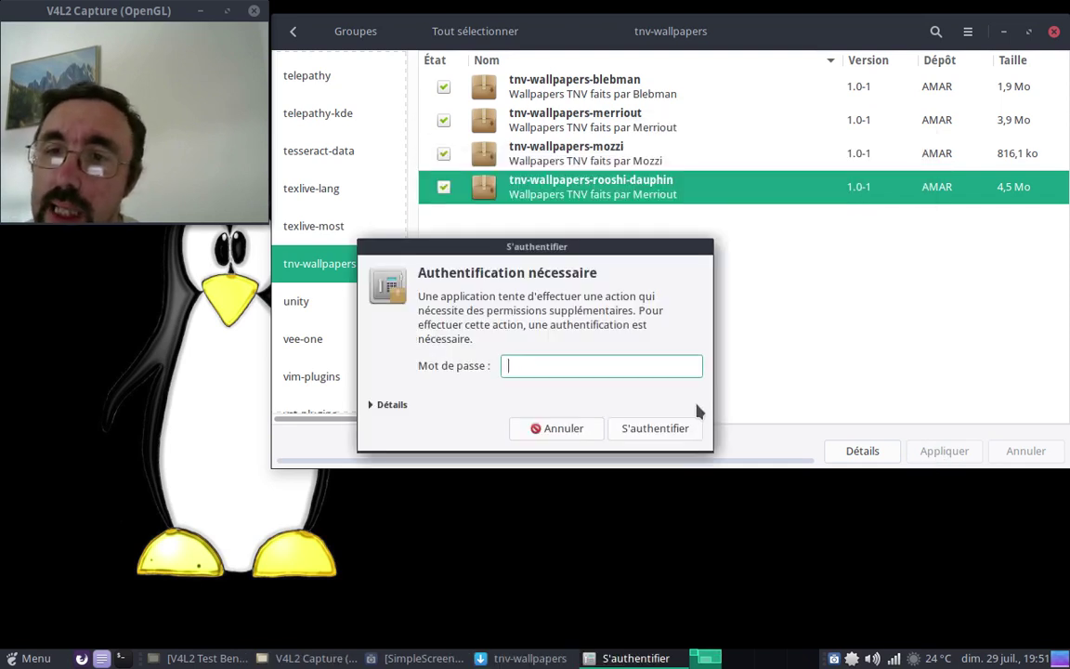
- Authenticate with the account password to install the packages, dismiss the completion notification and close the package manager
left_click(687, 427)
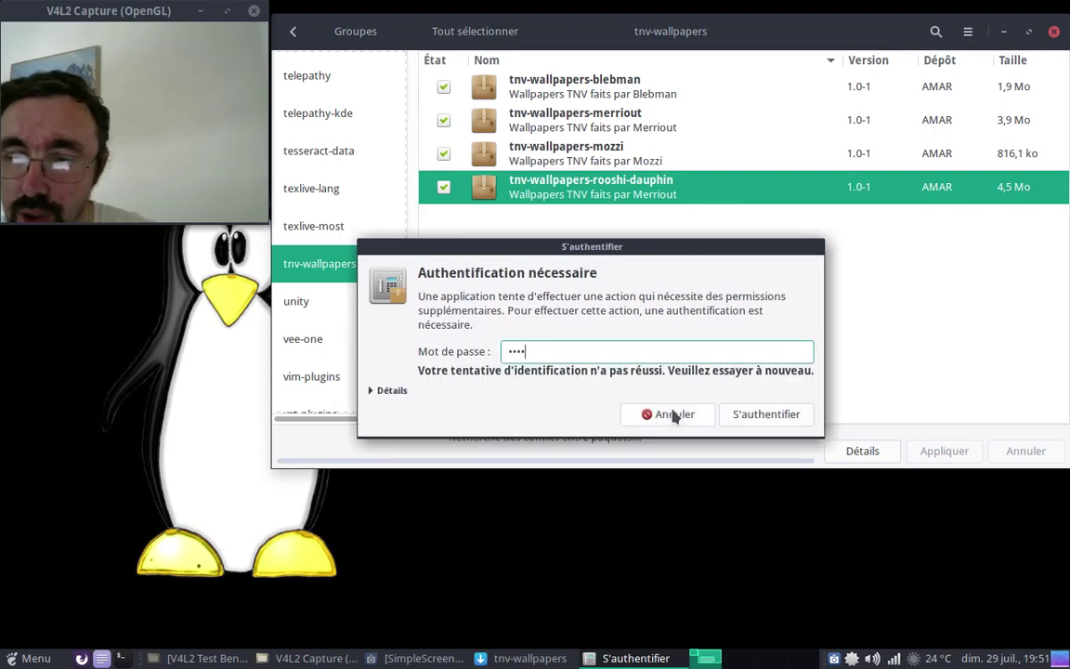
type("••••")
key("Return")
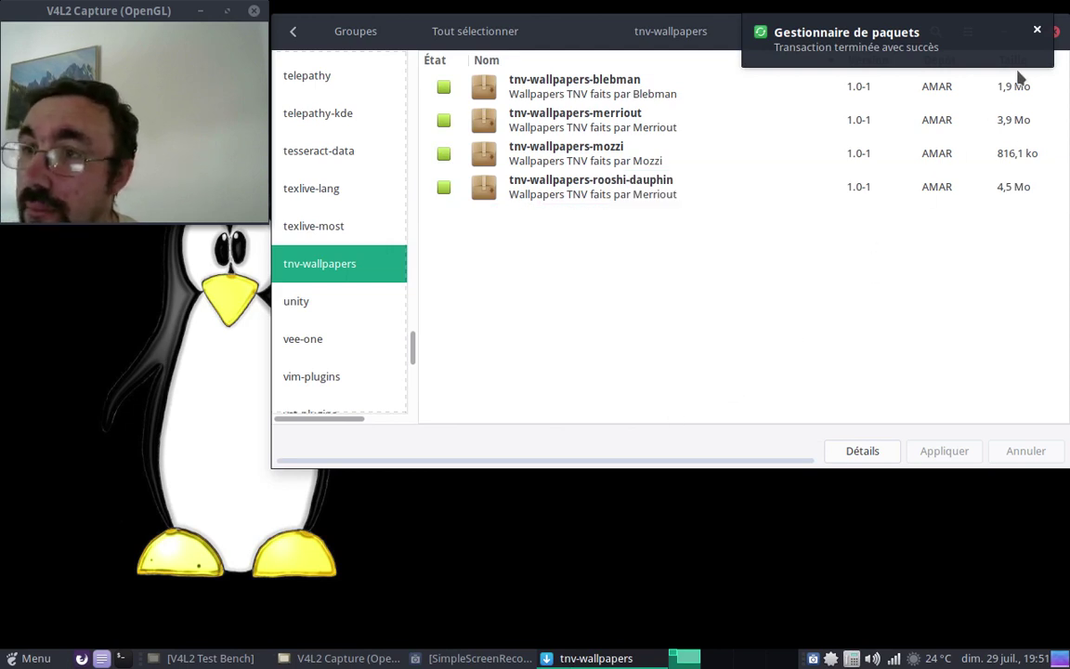
left_click(1037, 30)
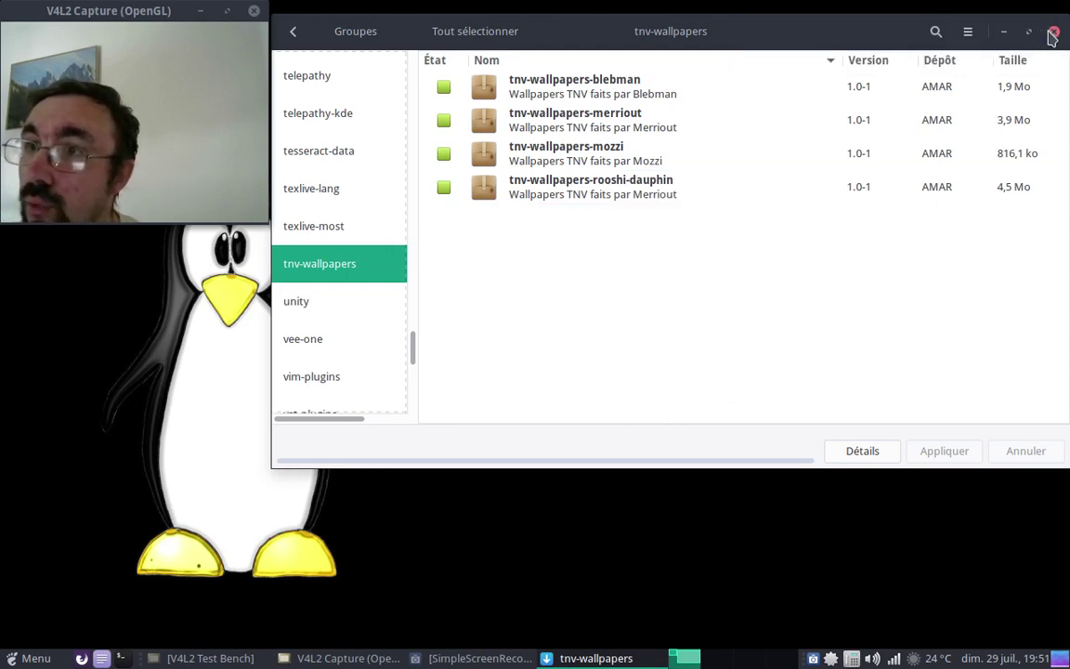
left_click(1054, 33)
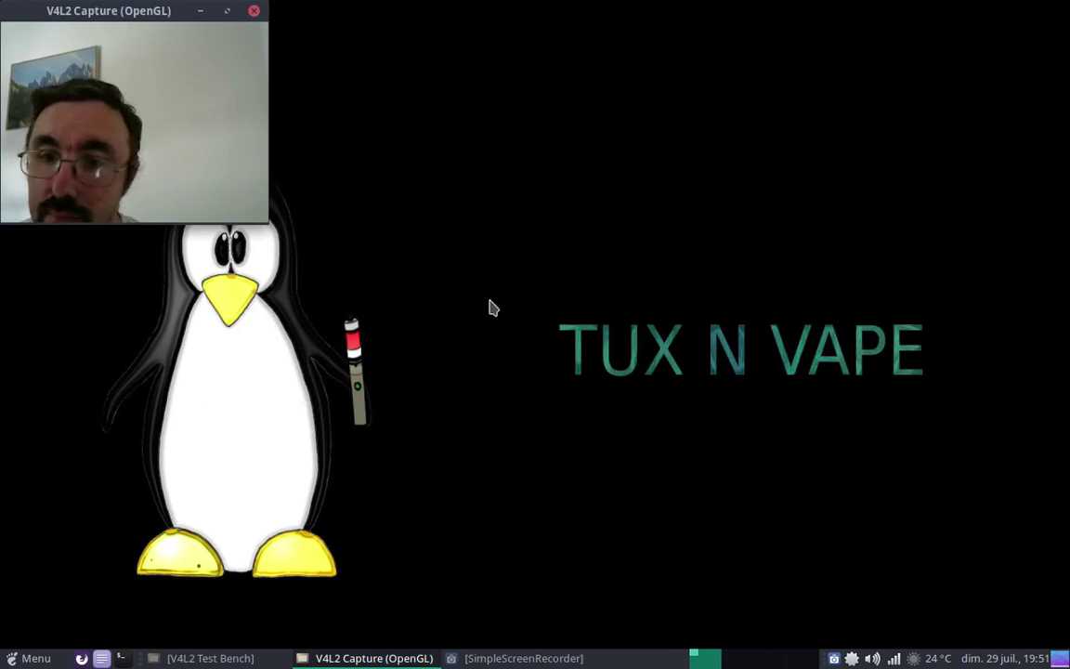
- Open the desktop background preferences clear of the webcam window, set the dark smoky Tux Vape wallpaper and minimise the preferences to view it
right_click(443, 63)
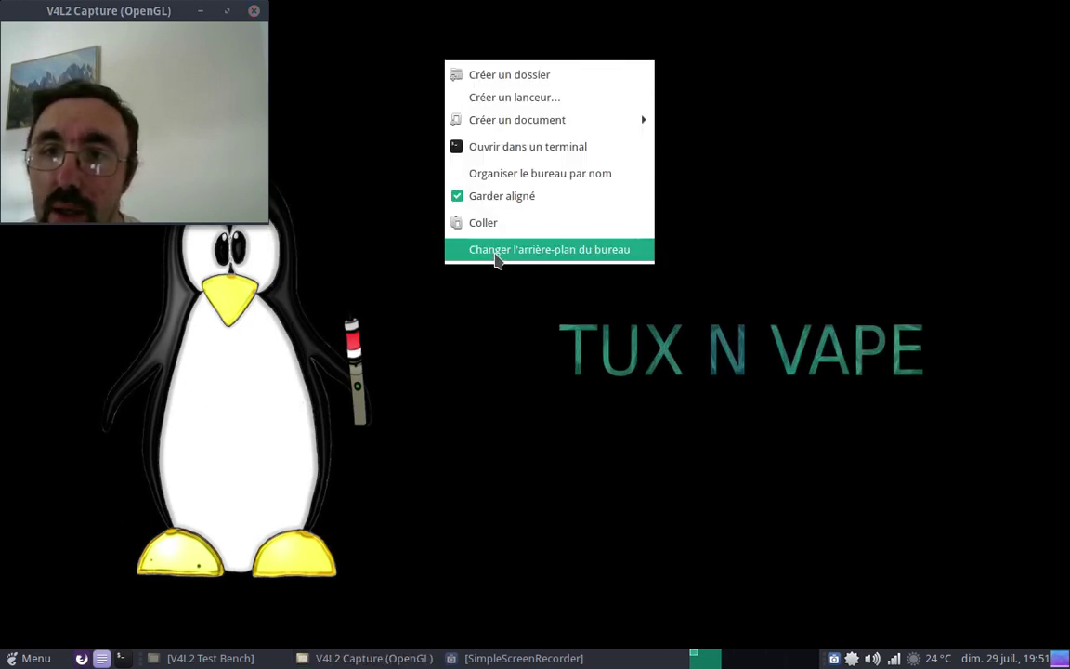
left_click(497, 259)
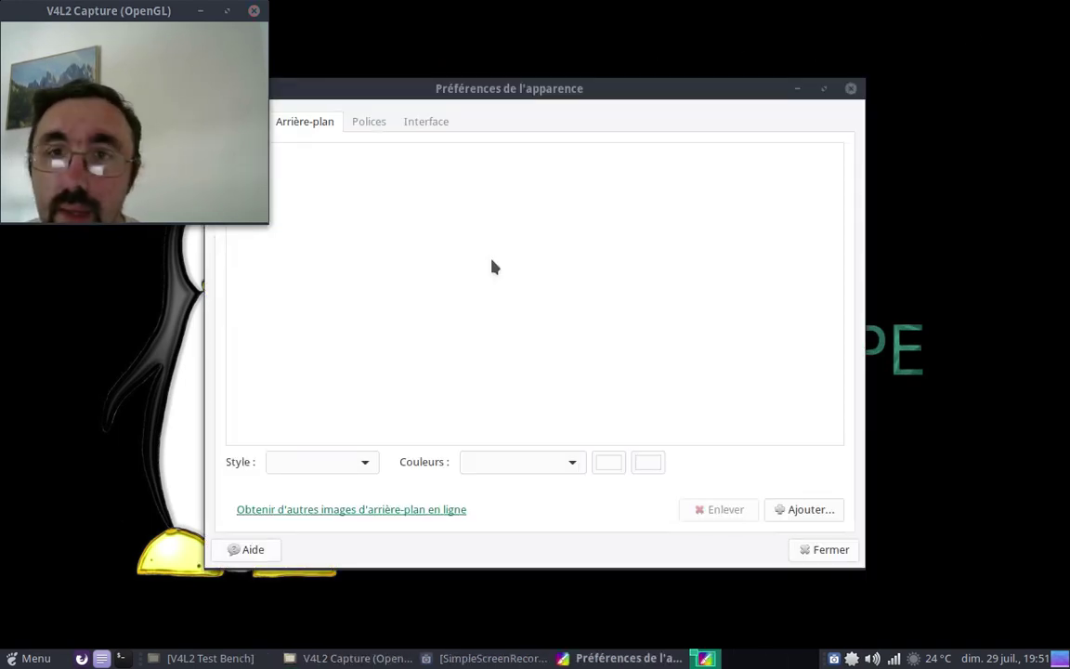
left_click_drag(492, 83, 592, 66)
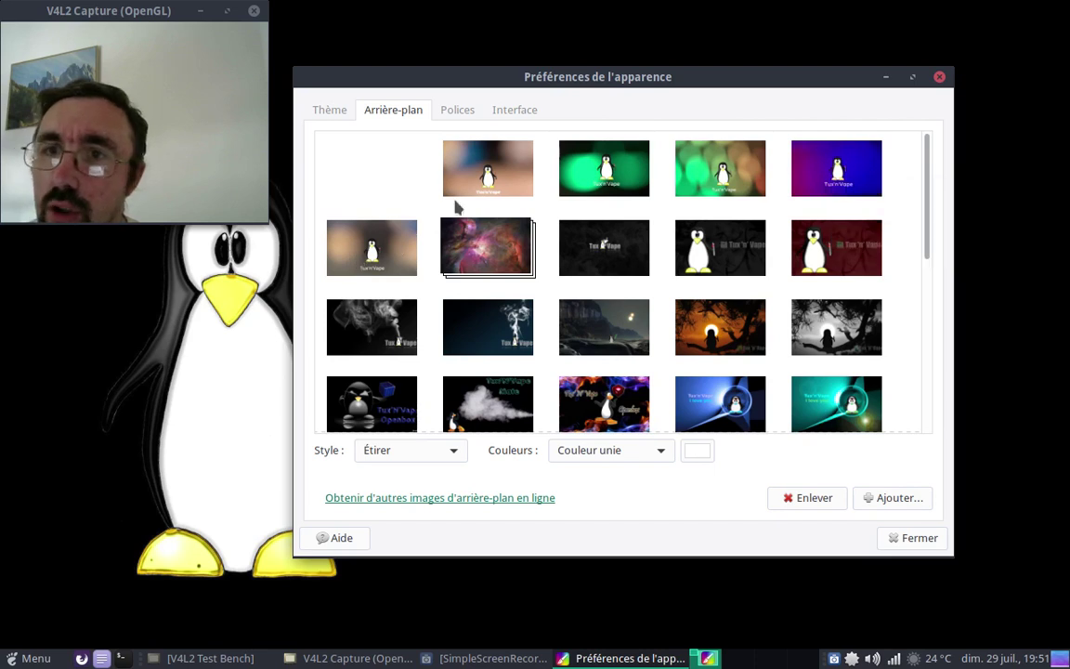
left_click(628, 253)
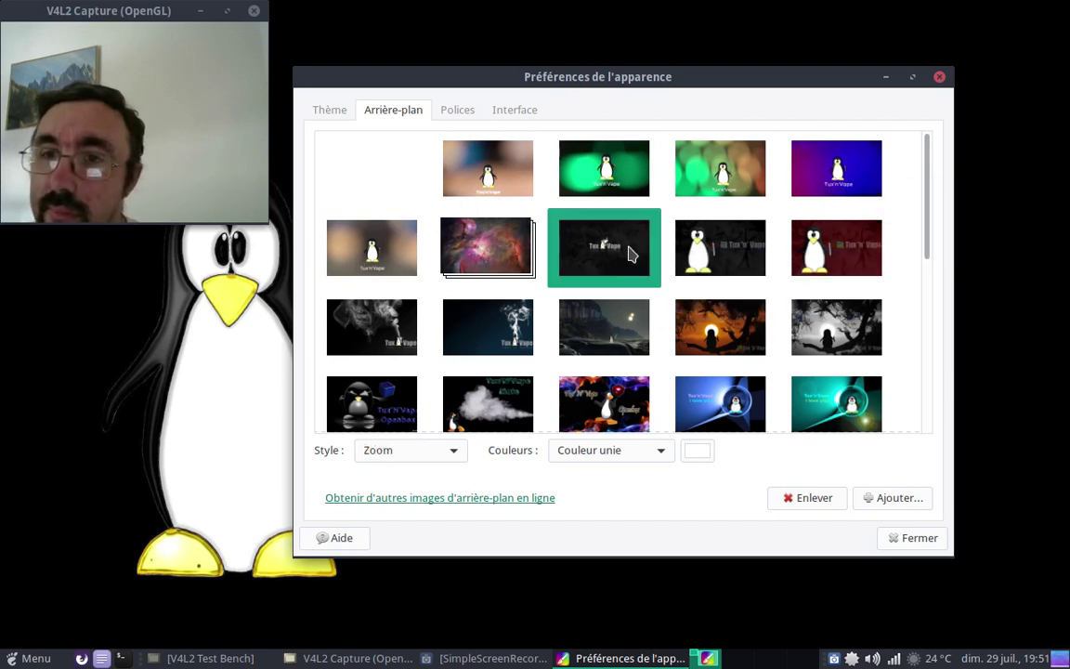
left_click(885, 77)
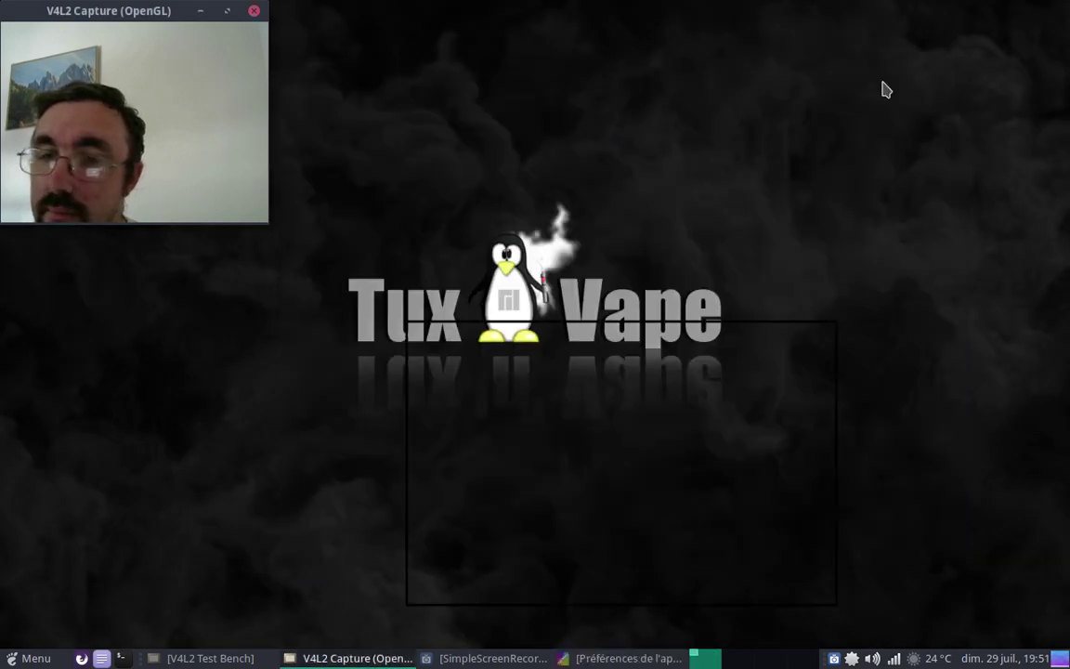
- Set the dark grey Tux 'n' Vape wallpaper with the large penguin as background and view it on the desktop
left_click(568, 658)
left_click(732, 249)
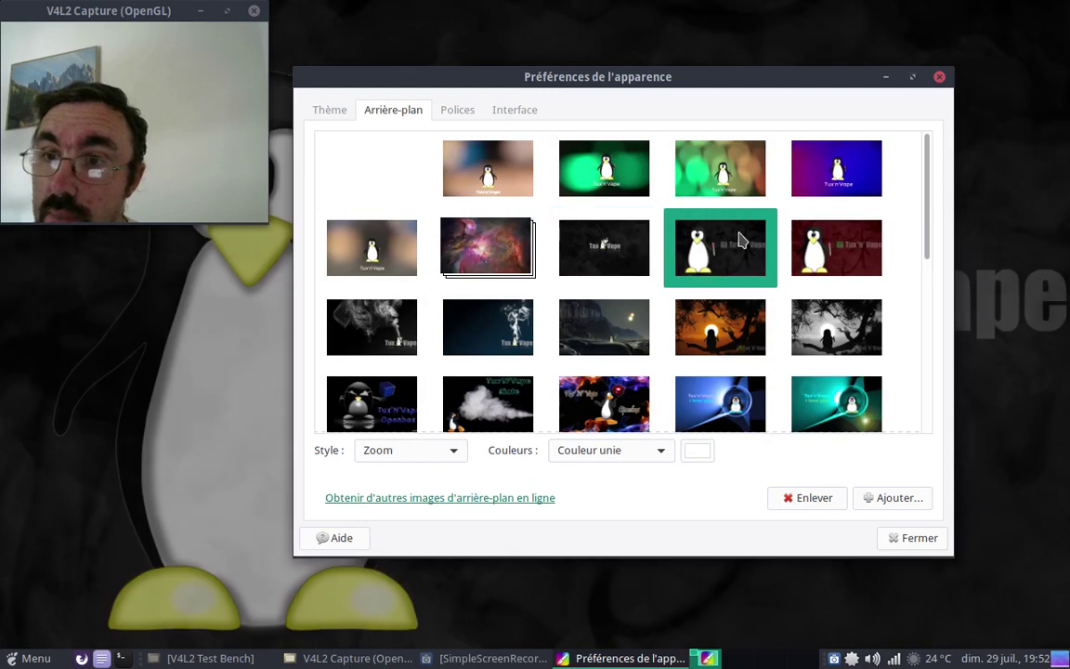
left_click(885, 77)
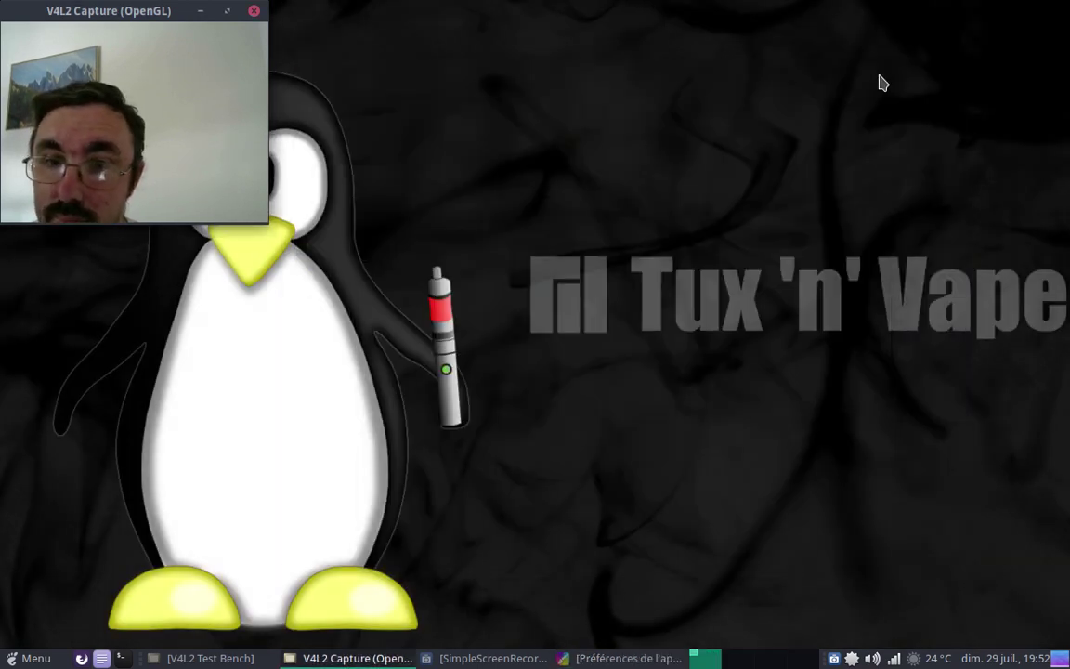
- Set the dark red Tux 'n' Vape penguin wallpaper, view it with all windows minimised, and reopen the appearance preferences
left_click(641, 656)
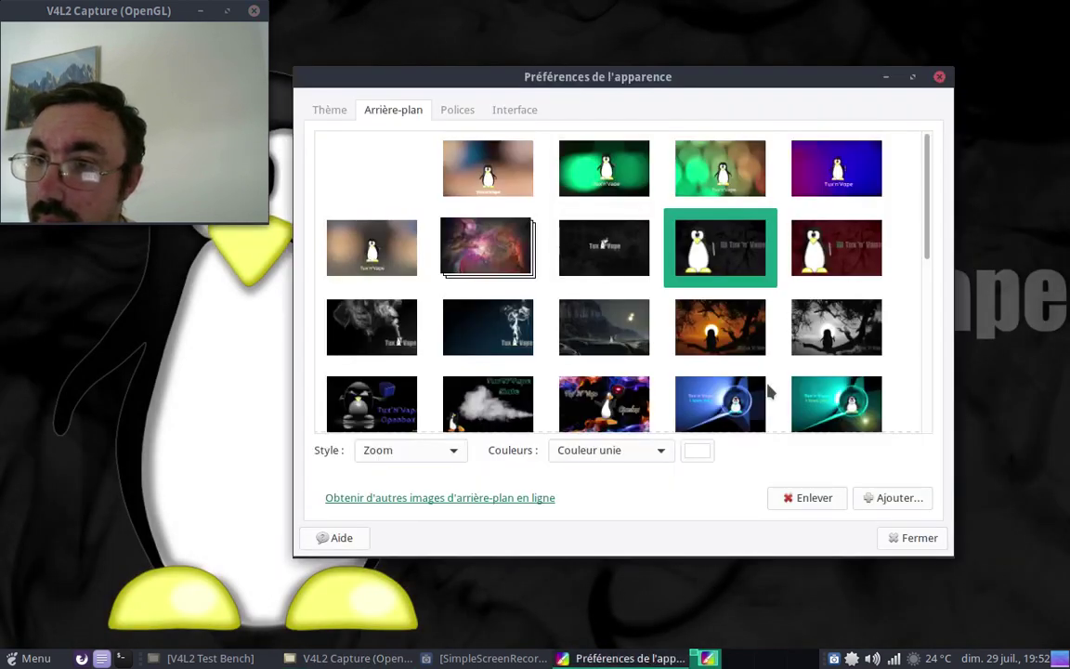
key("Right")
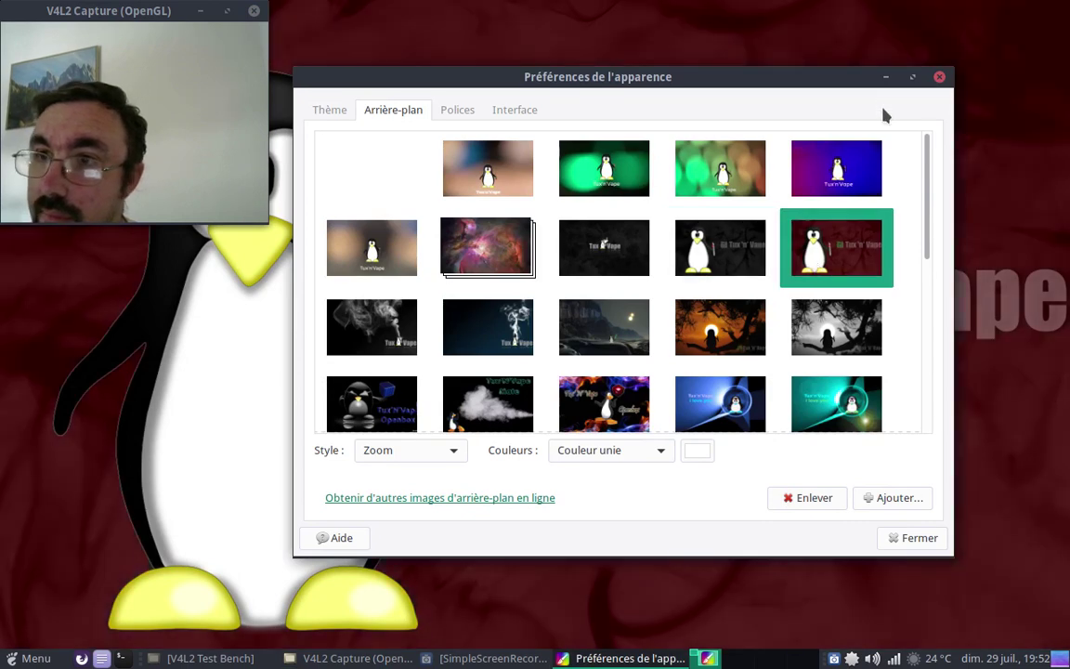
left_click(885, 77)
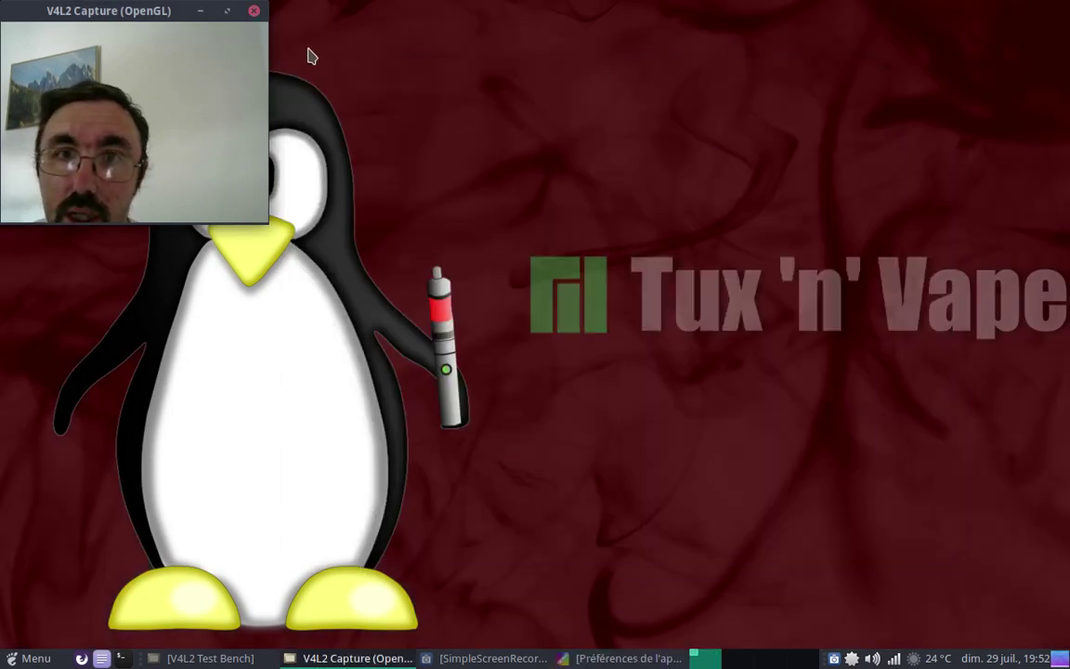
left_click(199, 12)
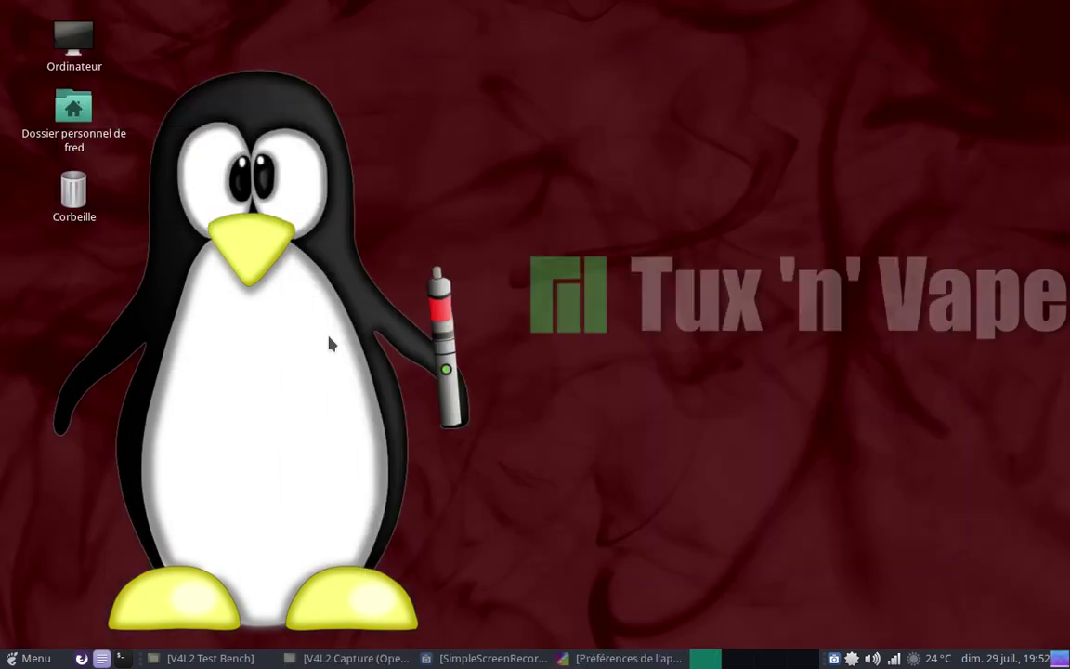
left_click(610, 659)
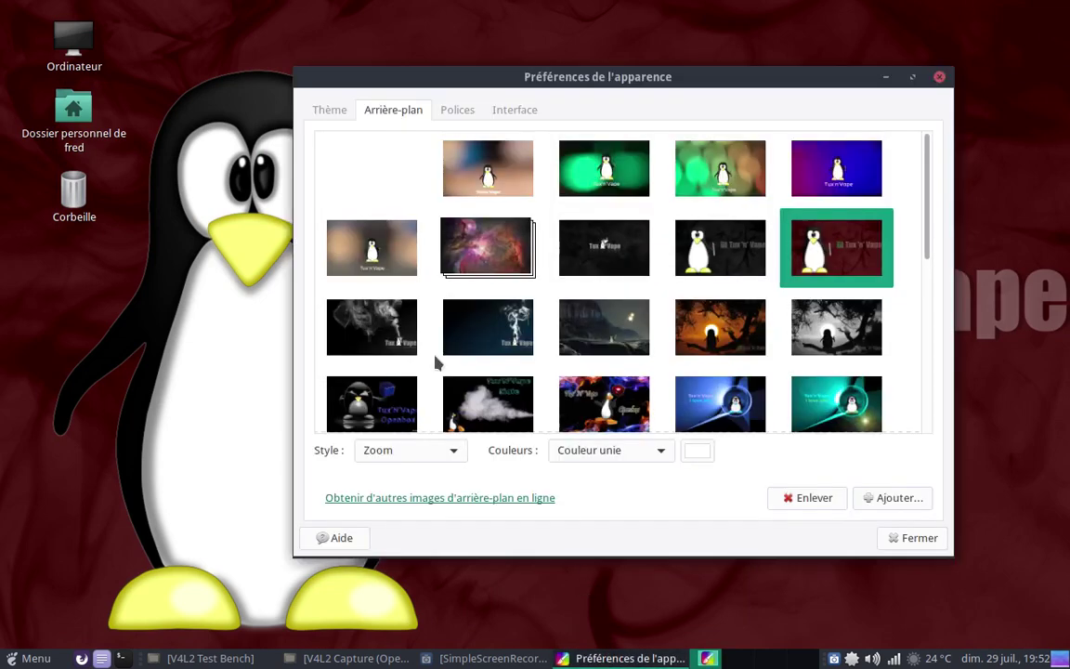
- Set the black Tux Vape smoke wallpaper, then the dark blue smoke one, viewing each on the cleared desktop
left_click(349, 336)
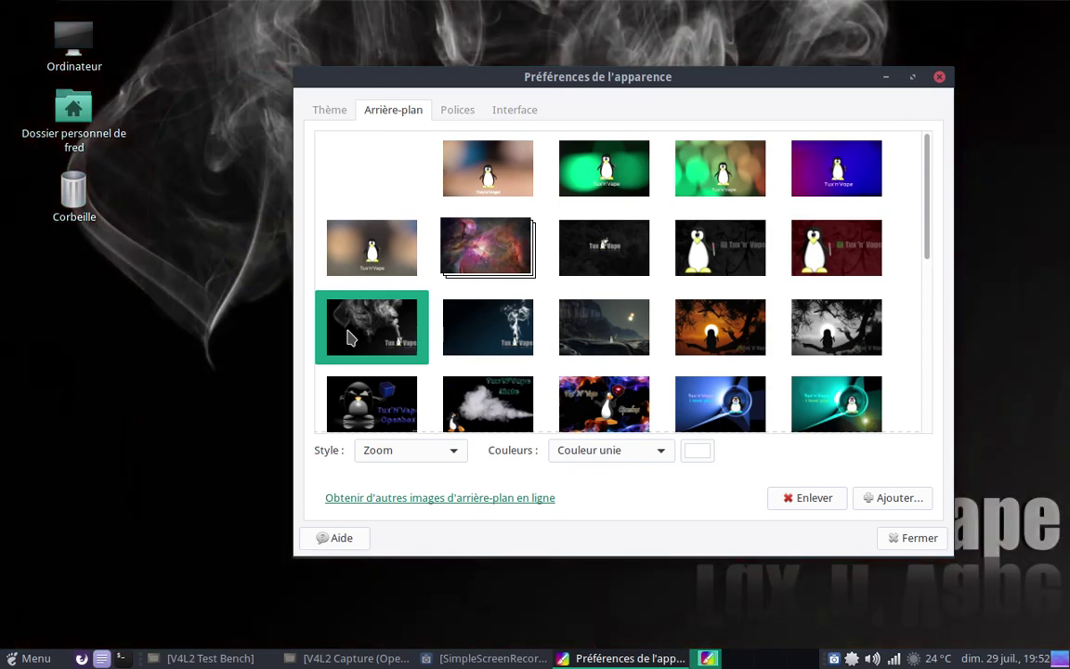
left_click(886, 77)
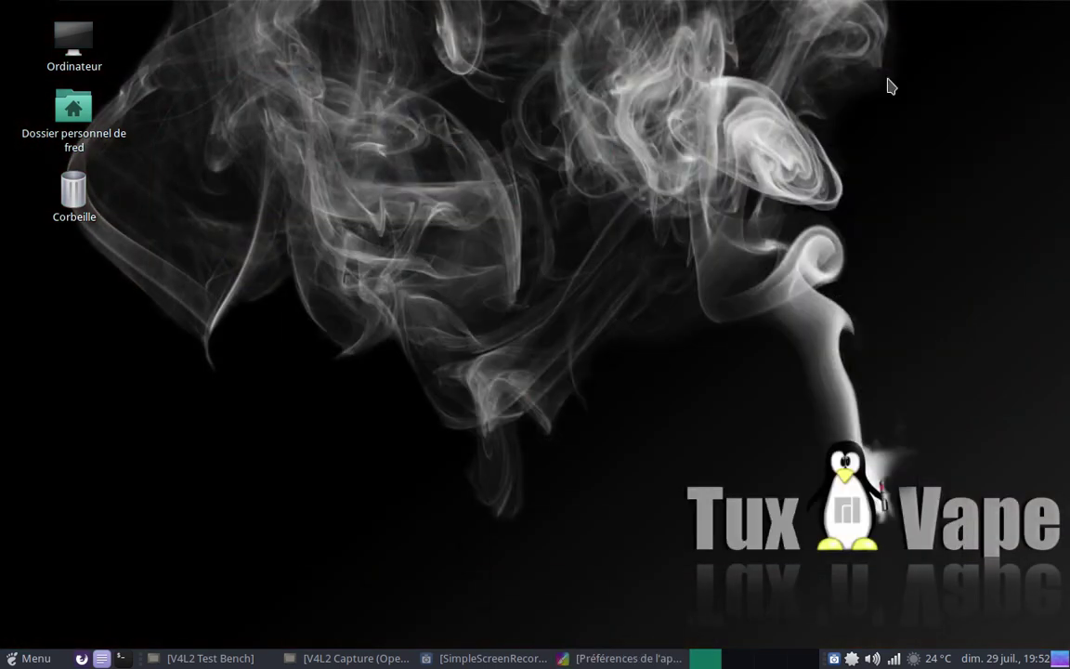
left_click(574, 657)
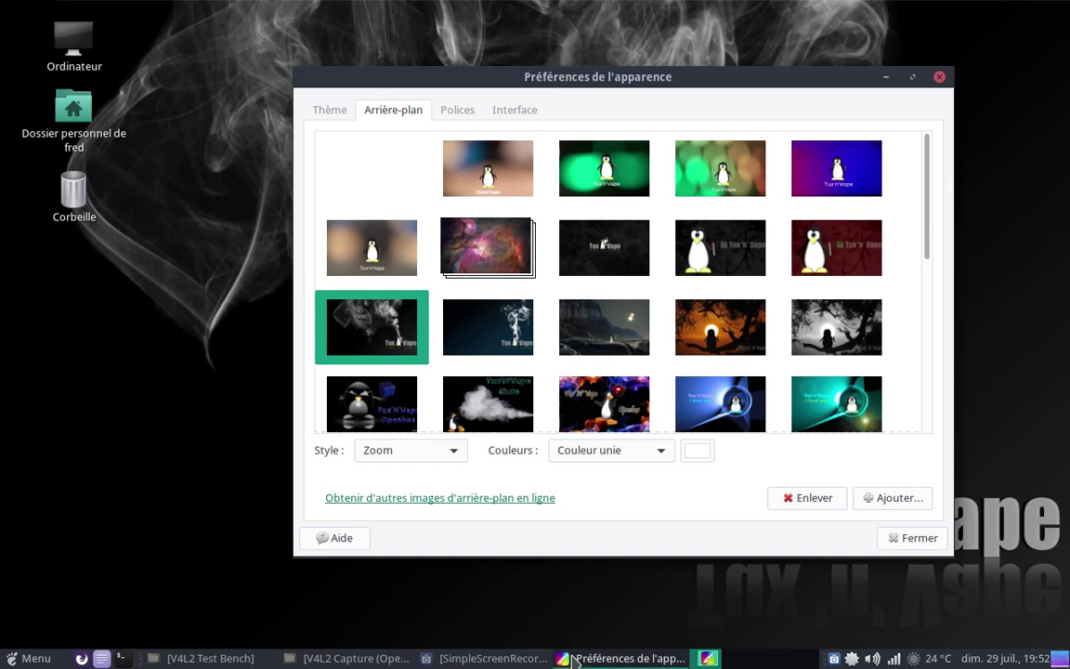
left_click(495, 318)
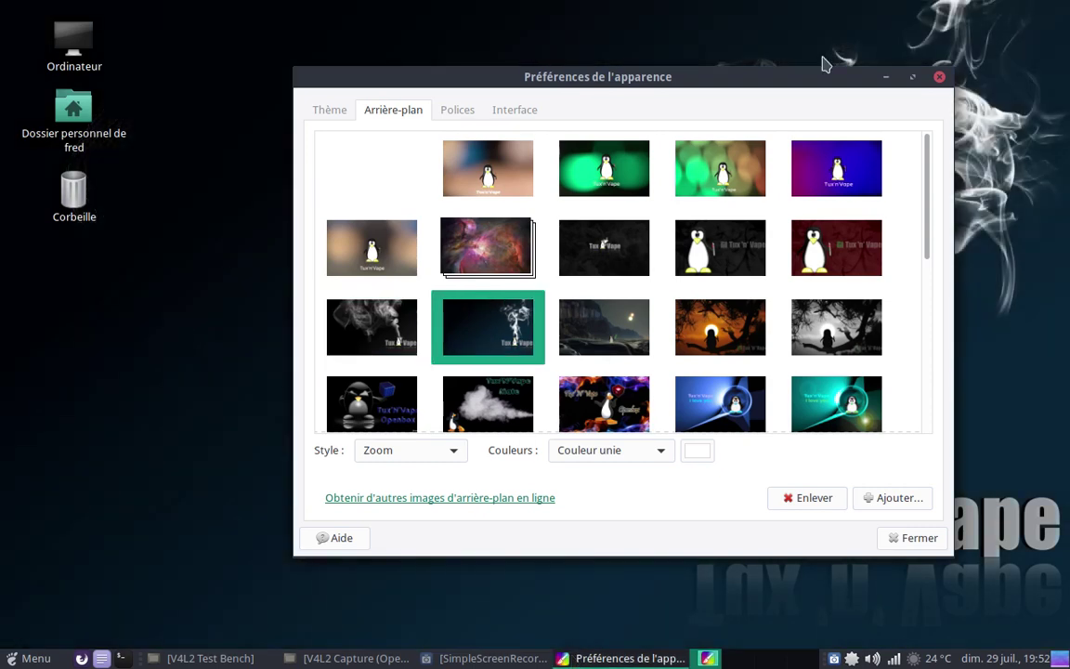
left_click(885, 78)
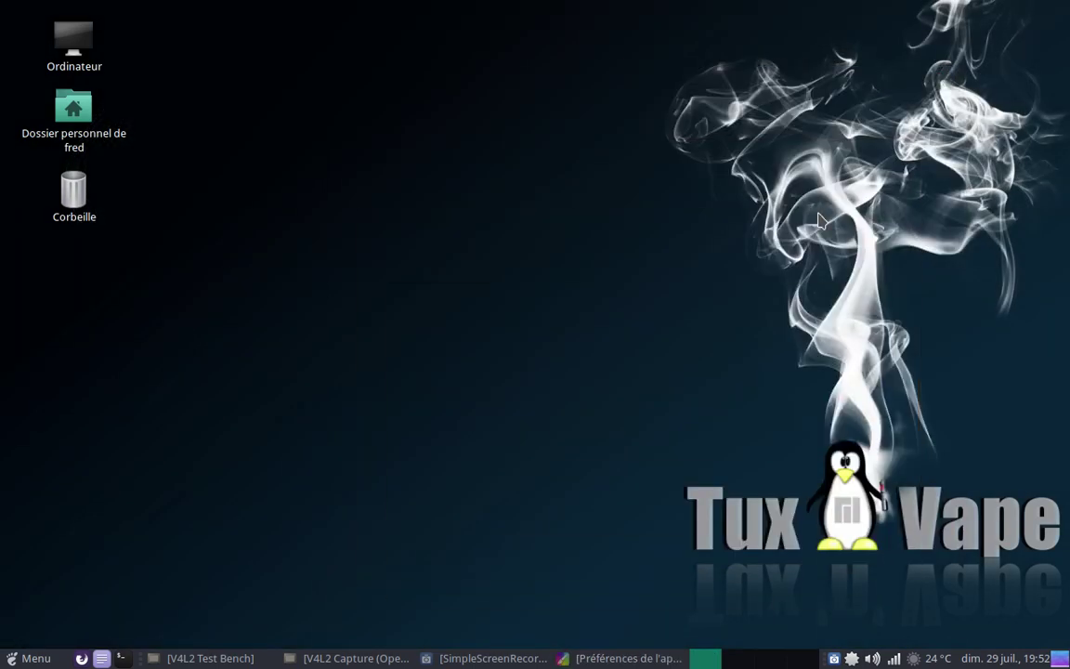
- Preview the rocky planet wallpaper with the lightsaber penguin and the orange sunset penguin wallpaper as full desktop backgrounds
left_click(623, 657)
left_click(612, 346)
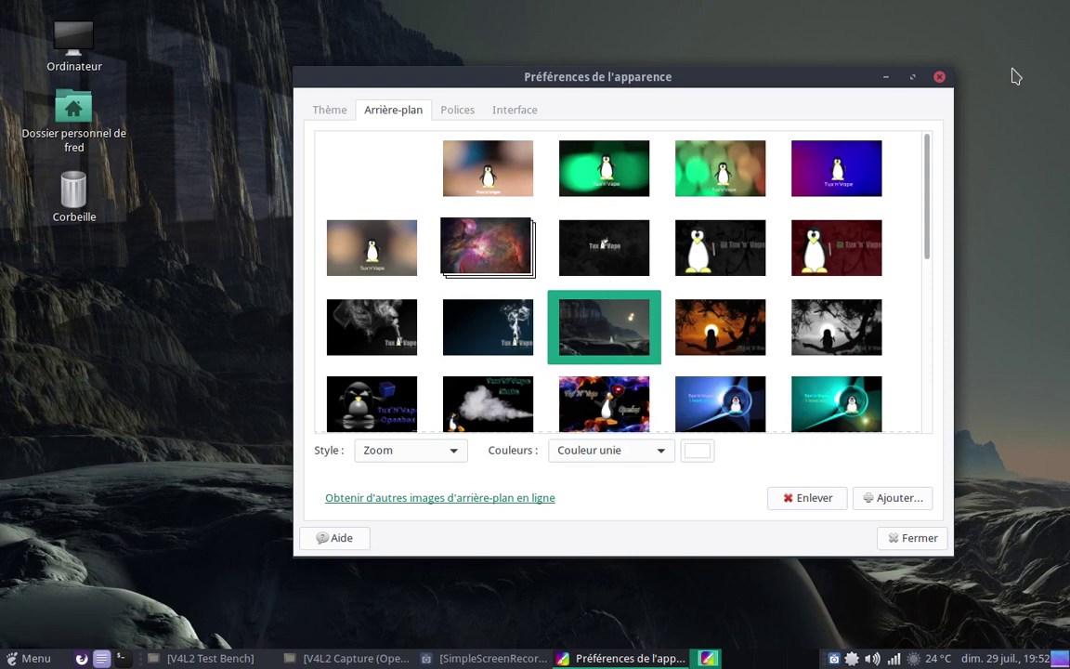
left_click(887, 78)
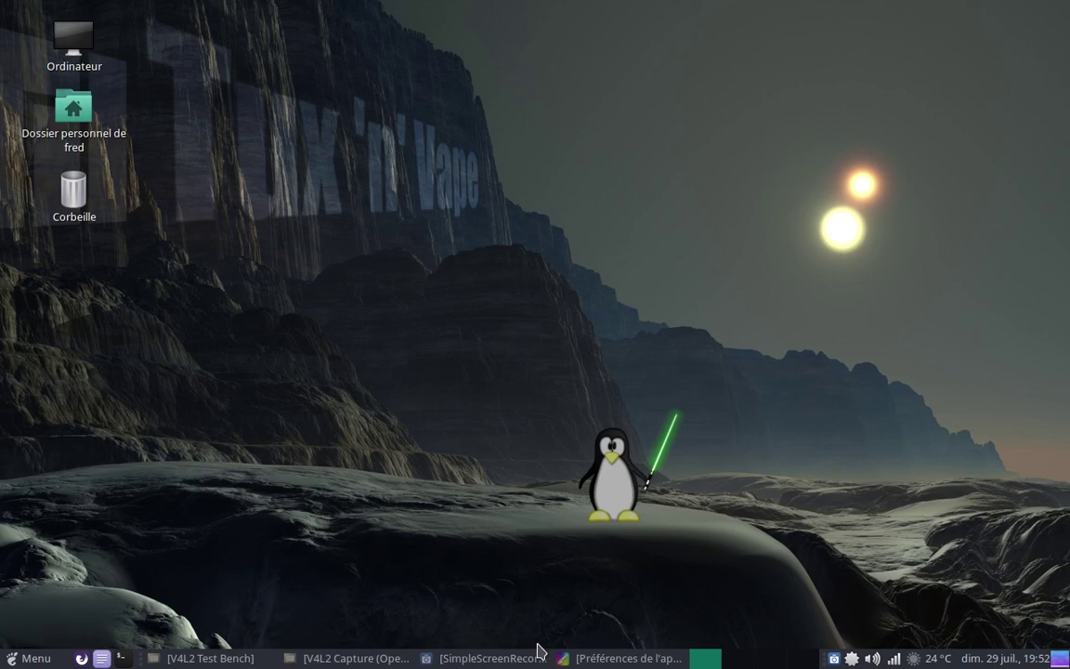
left_click(571, 657)
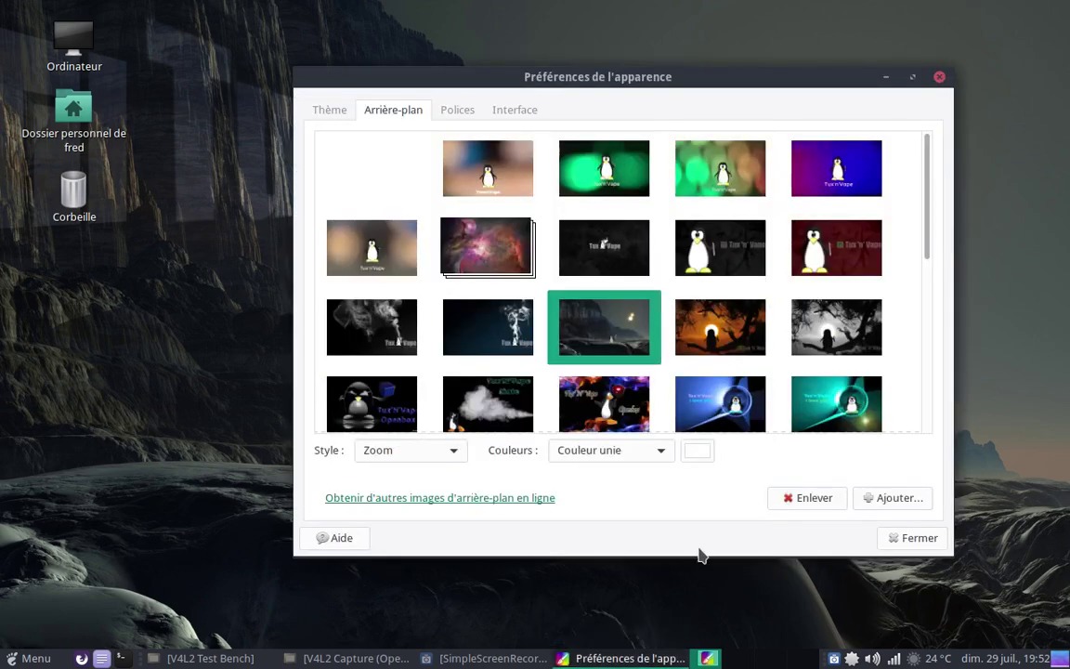
left_click(715, 362)
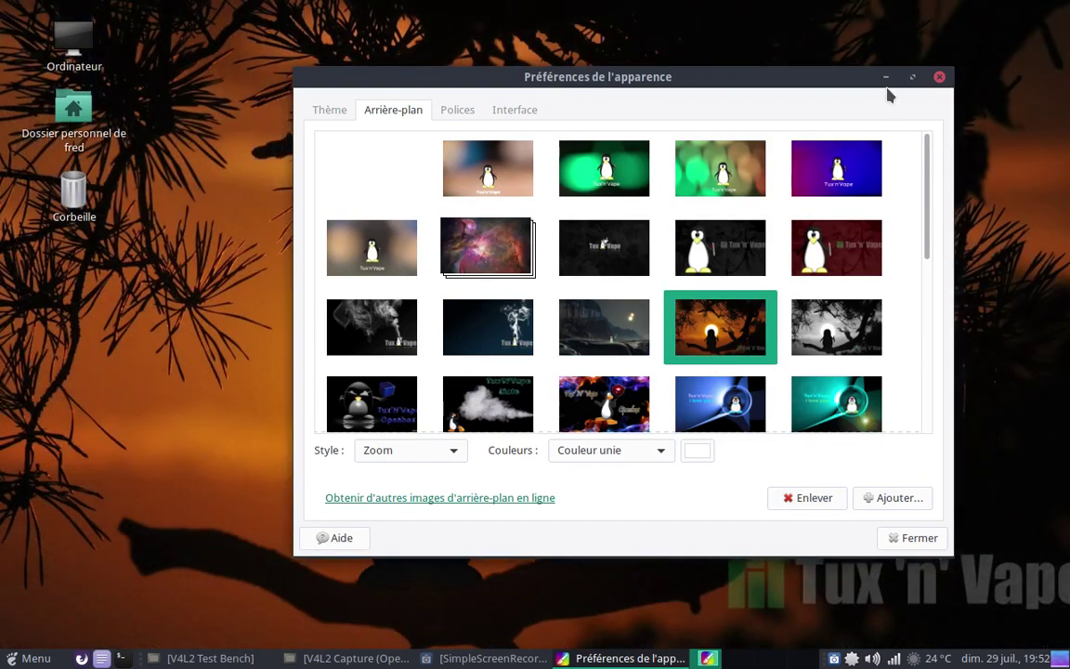
left_click(887, 79)
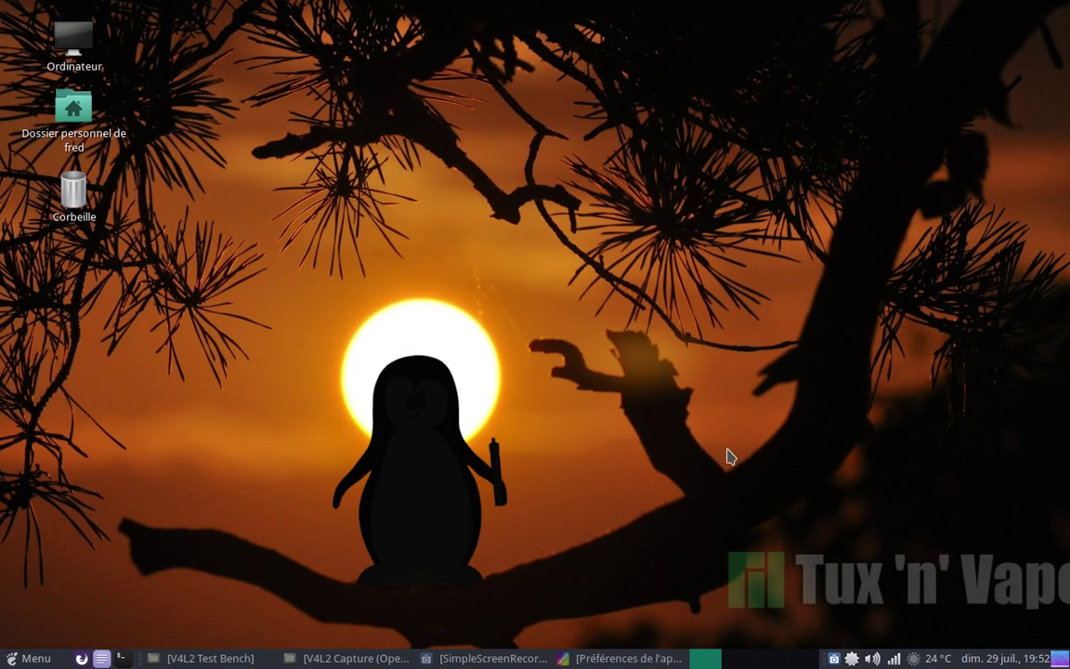
- Preview the black-and-white sunset penguin wallpaper and the TNV Dauphin BlueCube wallpaper as full desktop backgrounds
left_click(641, 658)
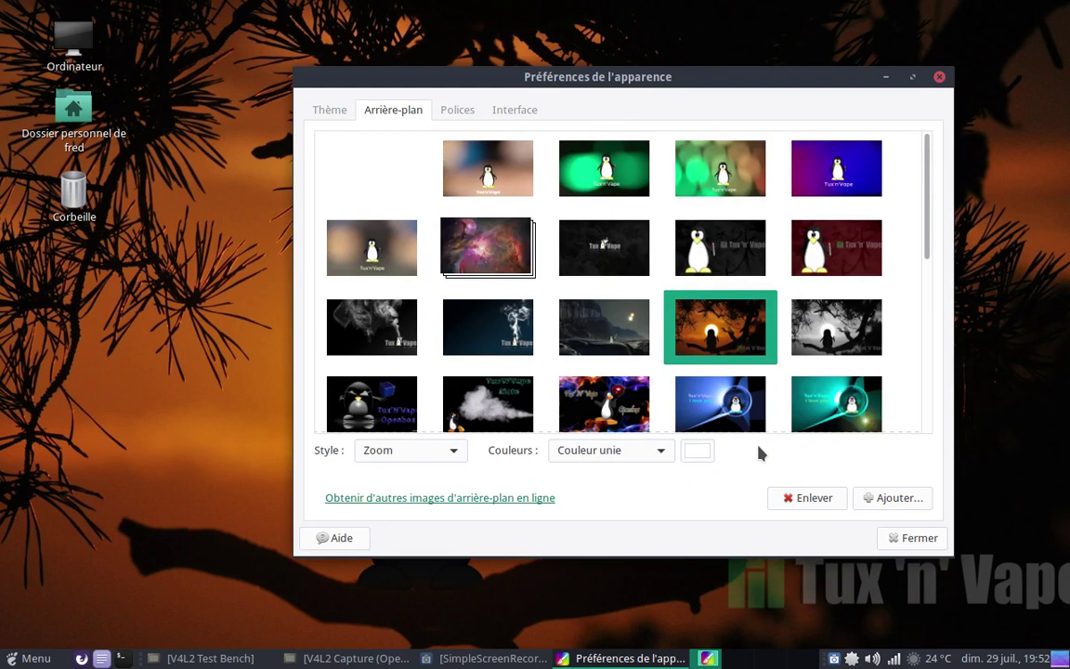
left_click(836, 327)
left_click(887, 79)
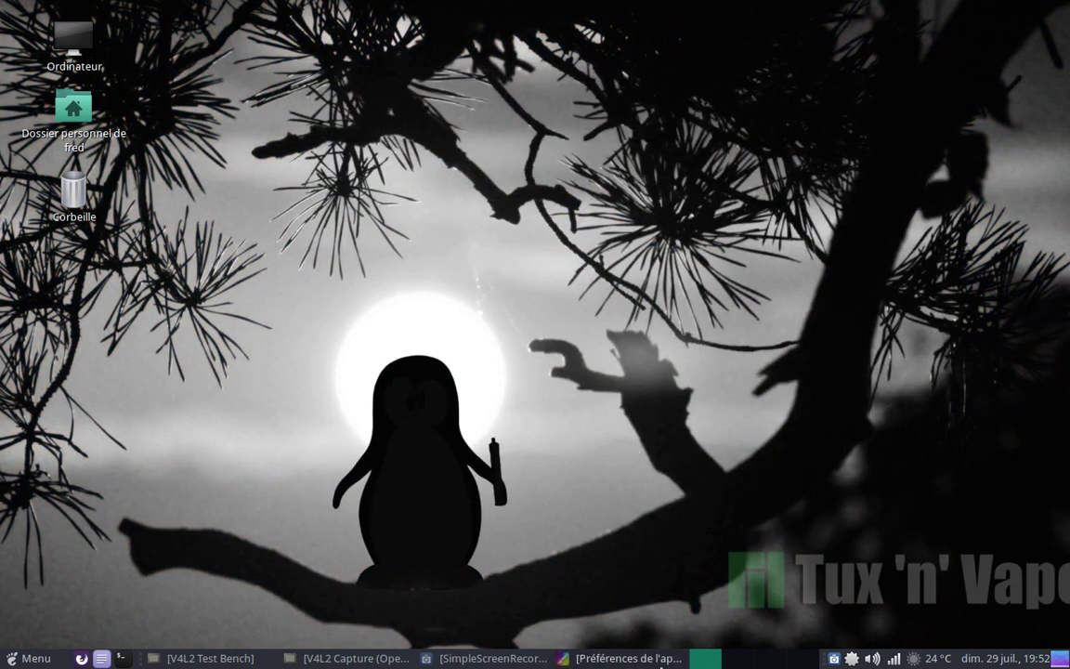
left_click(650, 660)
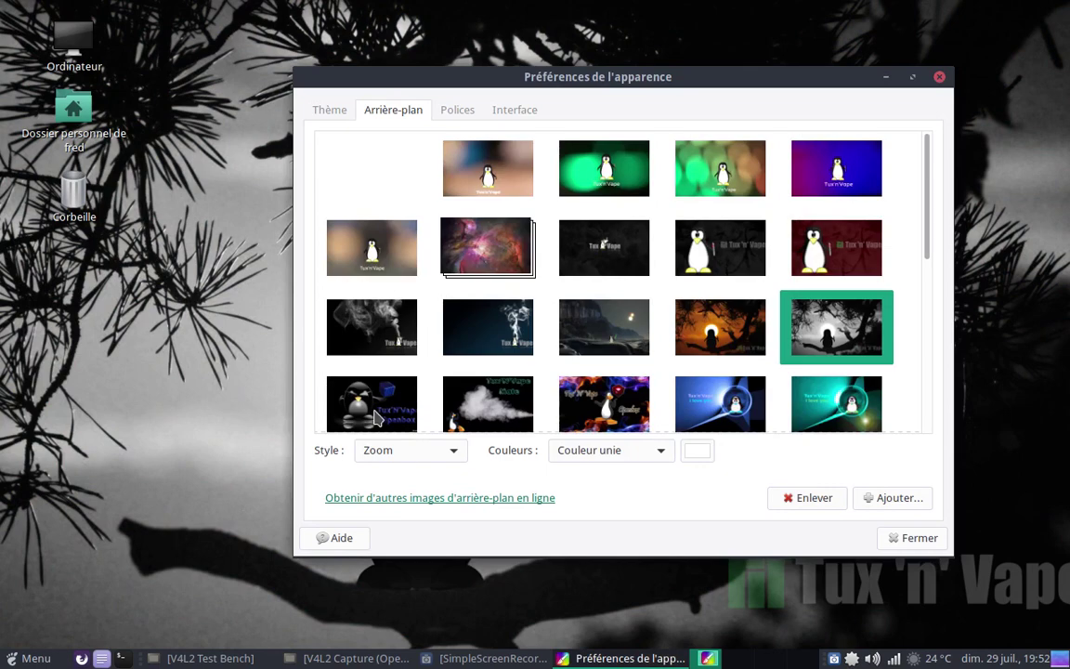
mouse_move(376, 418)
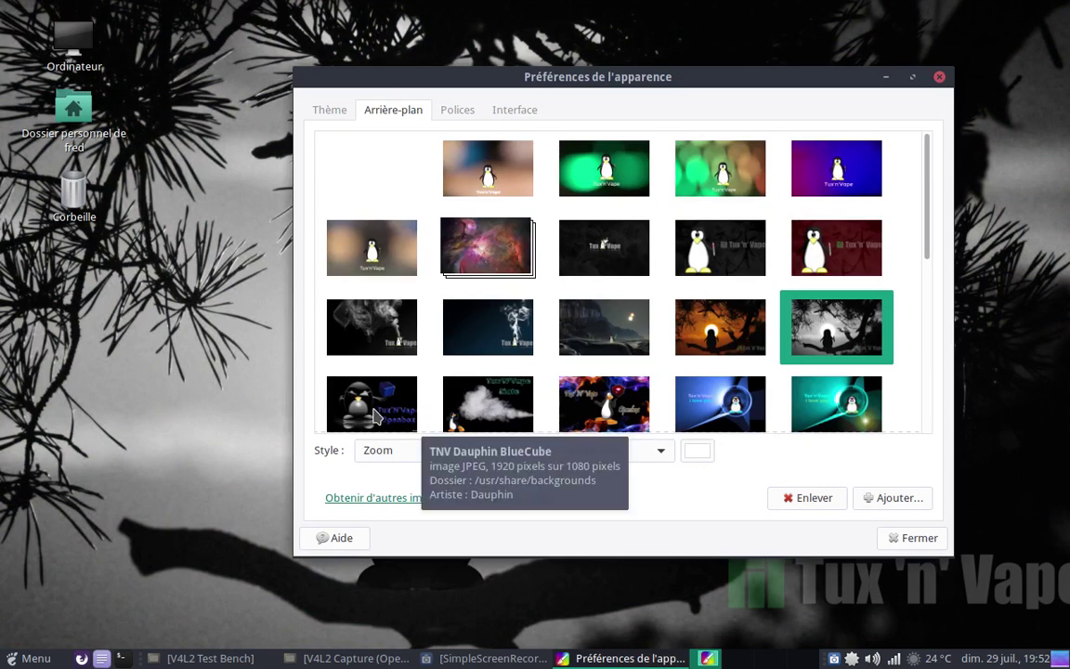
left_click(376, 418)
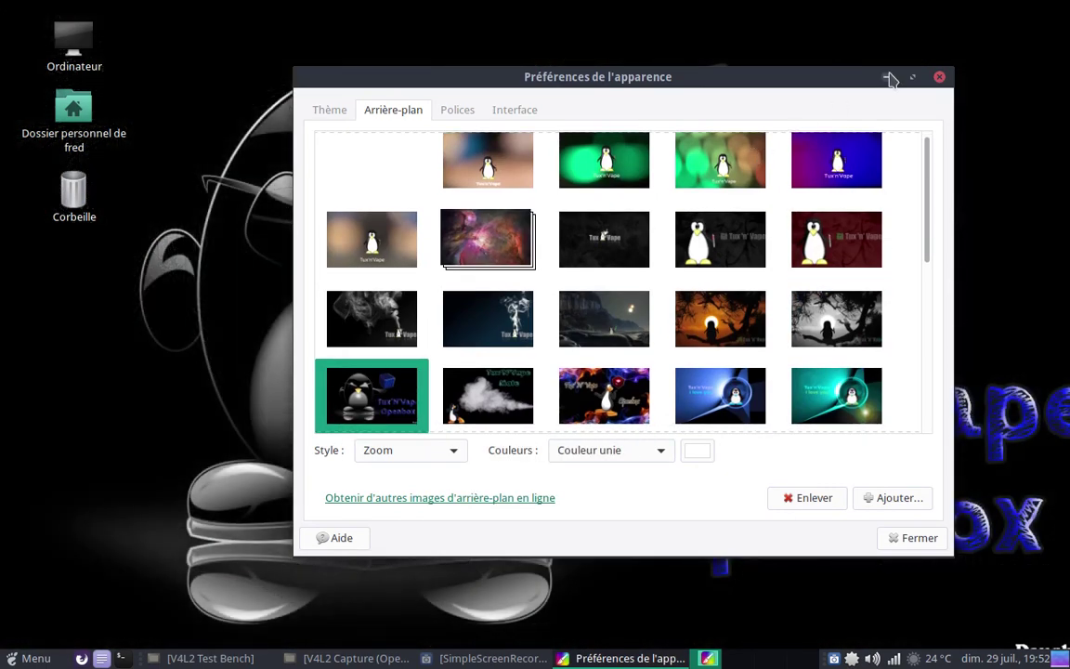
left_click(887, 77)
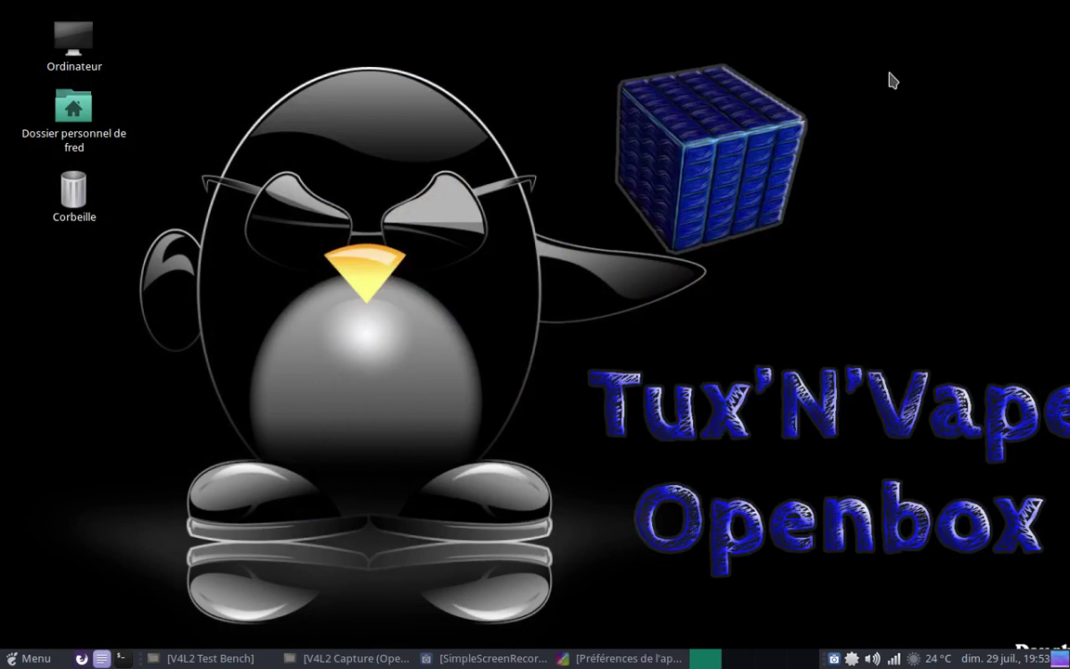
- Preview the Tux'N'Vape Mate smoke-cloud wallpaper and the Tux'N'Vape Openbox flames wallpaper as full desktop backgrounds
left_click(632, 657)
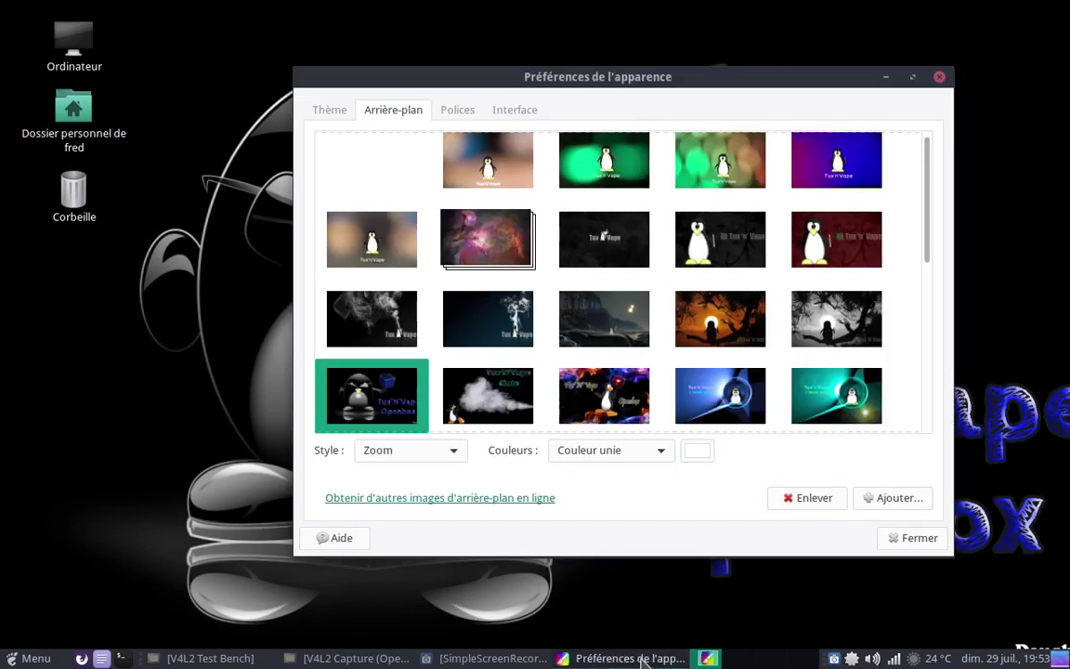
left_click(507, 410)
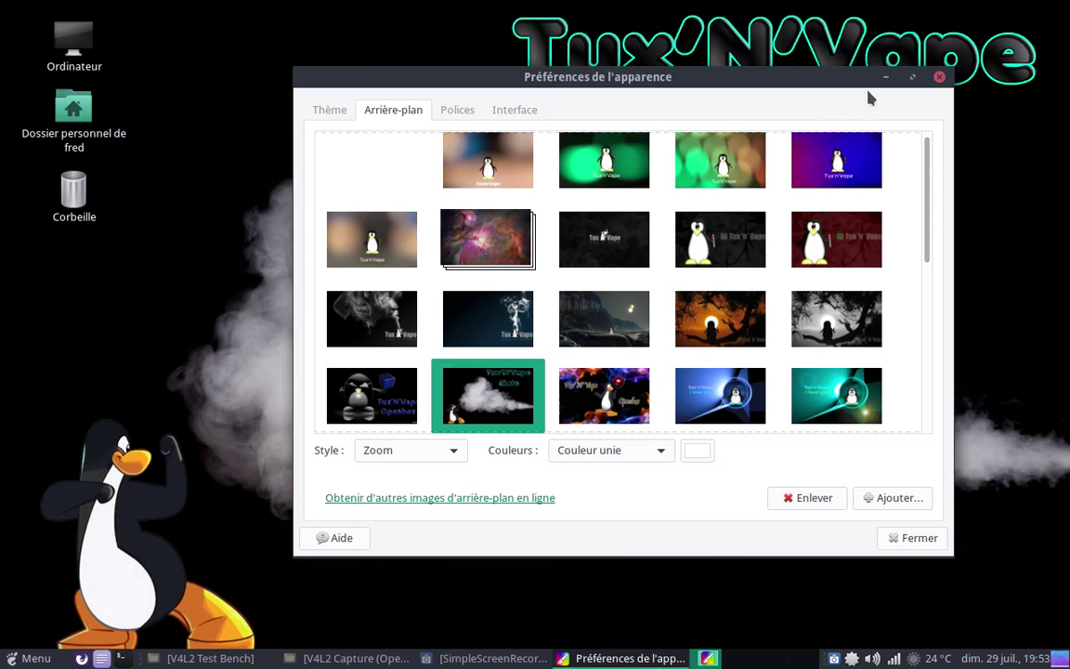
left_click(886, 78)
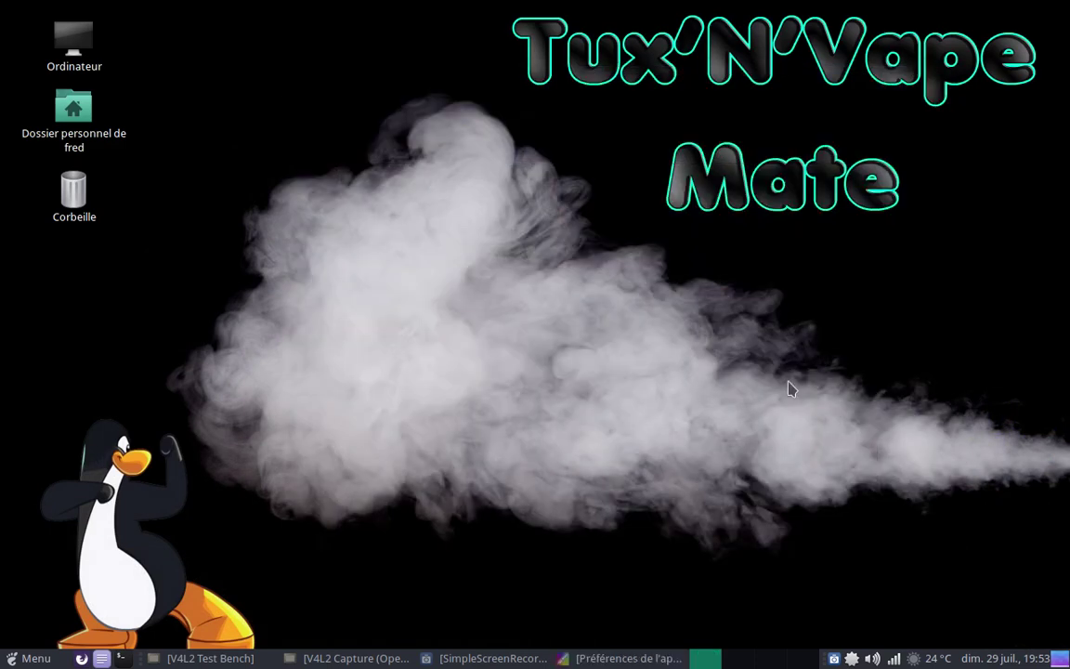
left_click(627, 657)
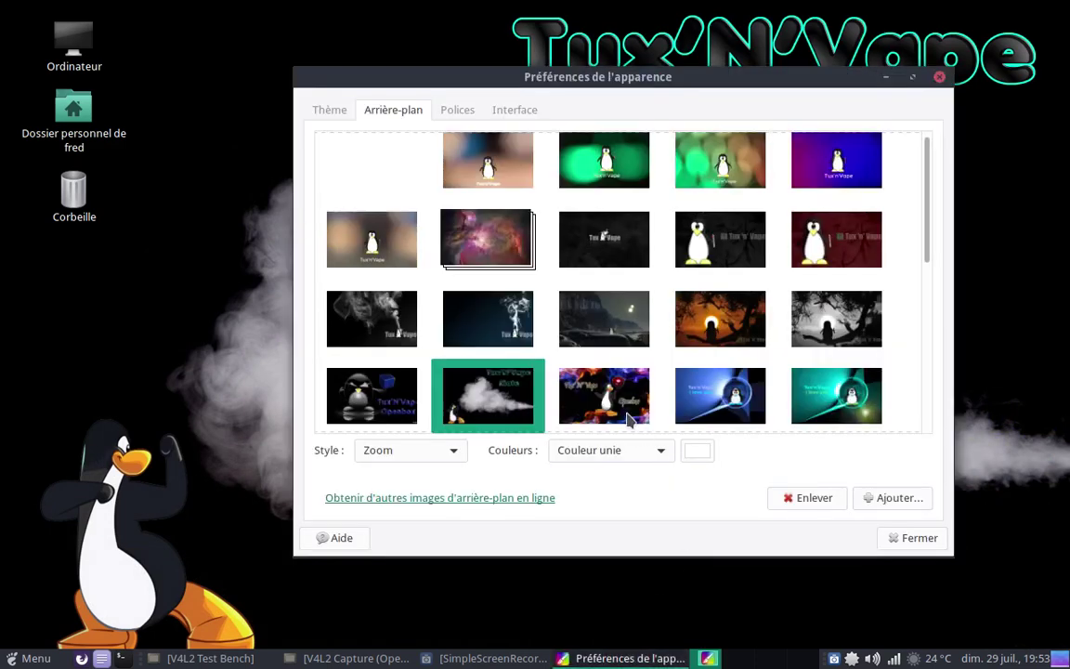
left_click(551, 366)
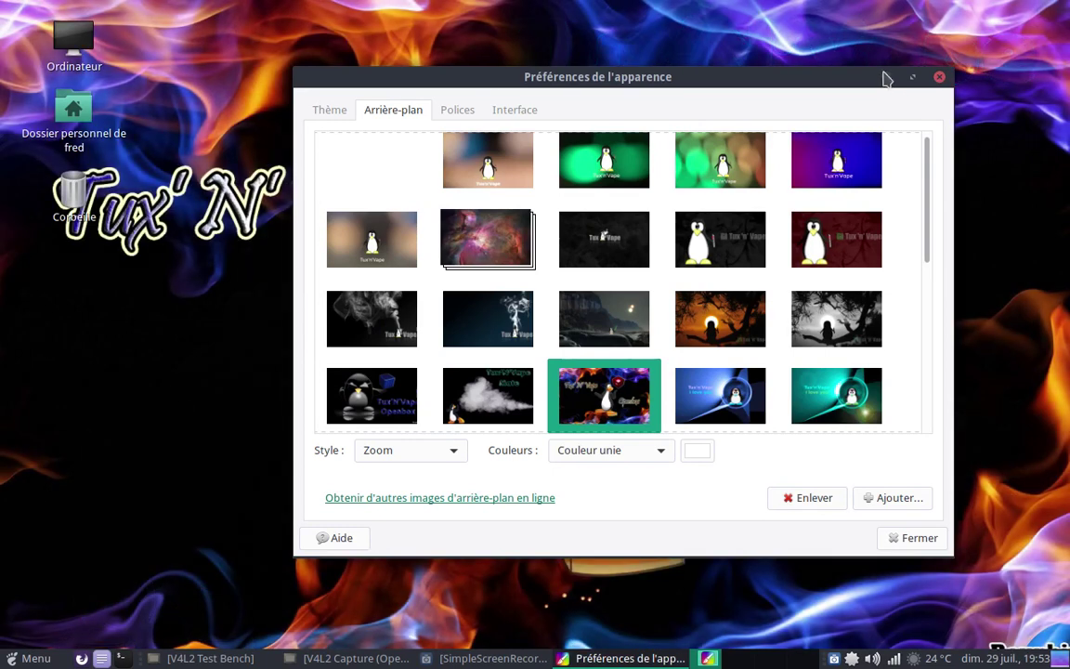
left_click(886, 78)
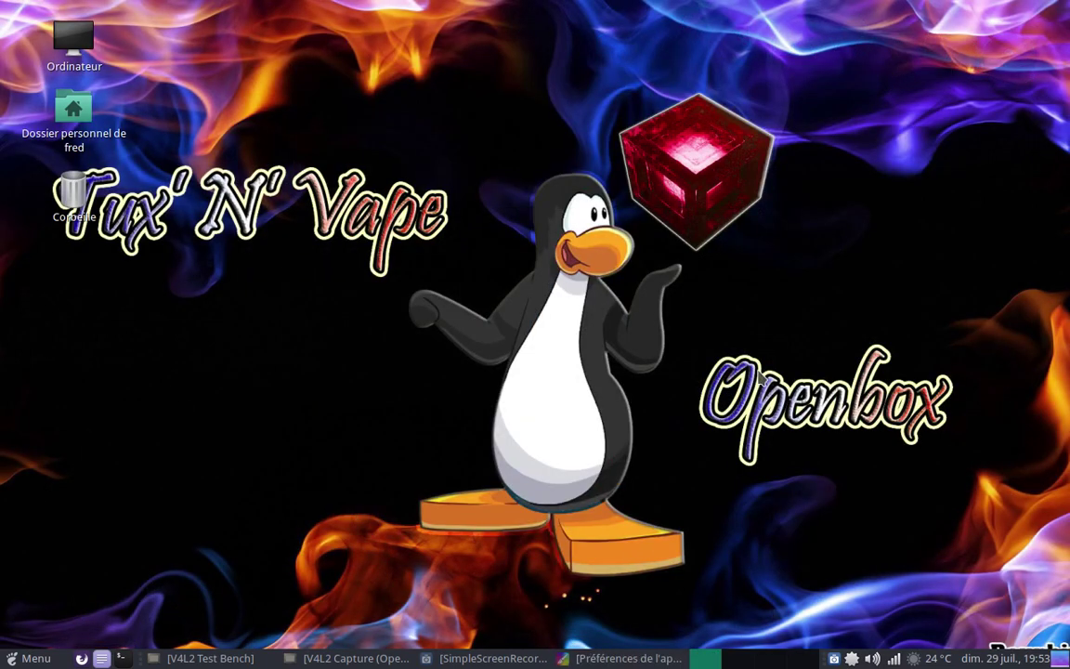
- Preview the blue TNV Merriout Blue wallpaper and its teal "i love you" variant as full desktop backgrounds
left_click(641, 660)
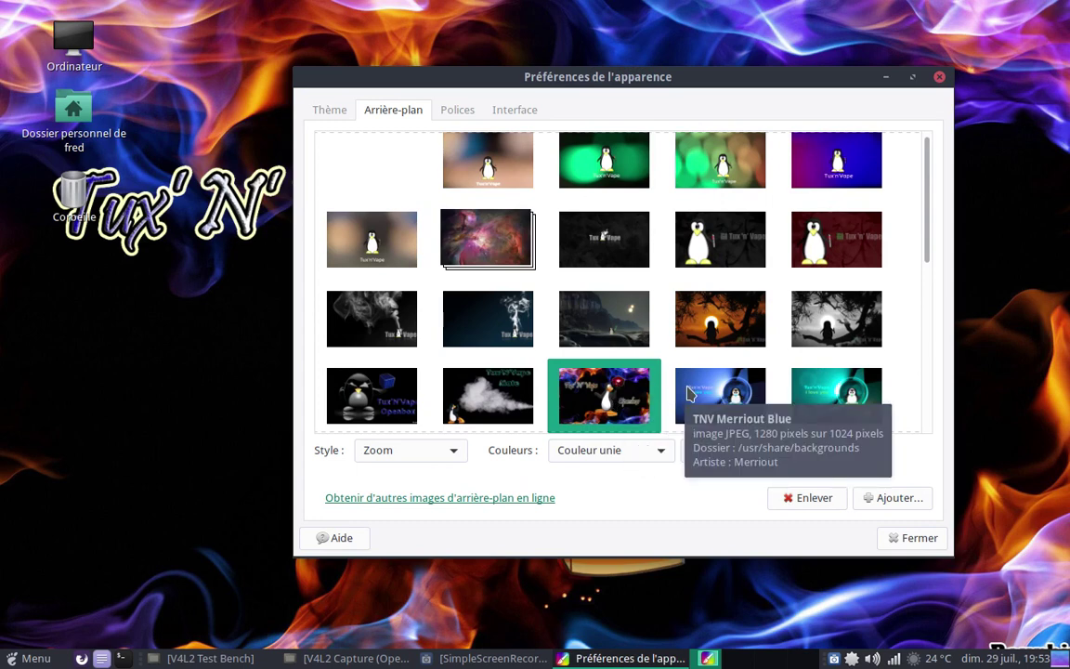
left_click_drag(928, 217, 924, 281)
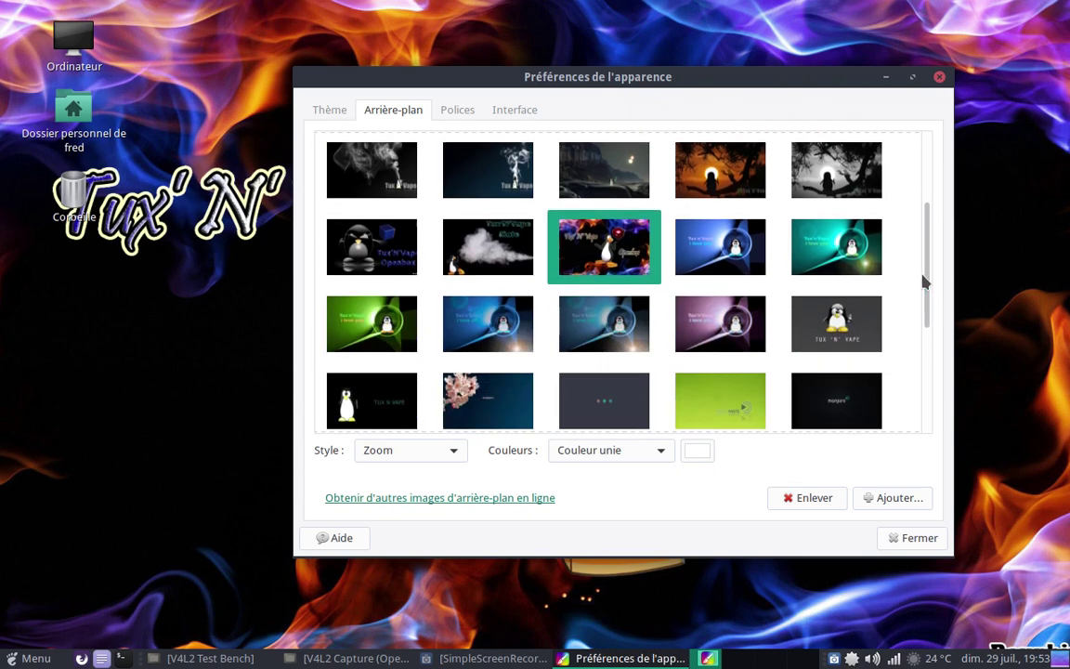
left_click(667, 229)
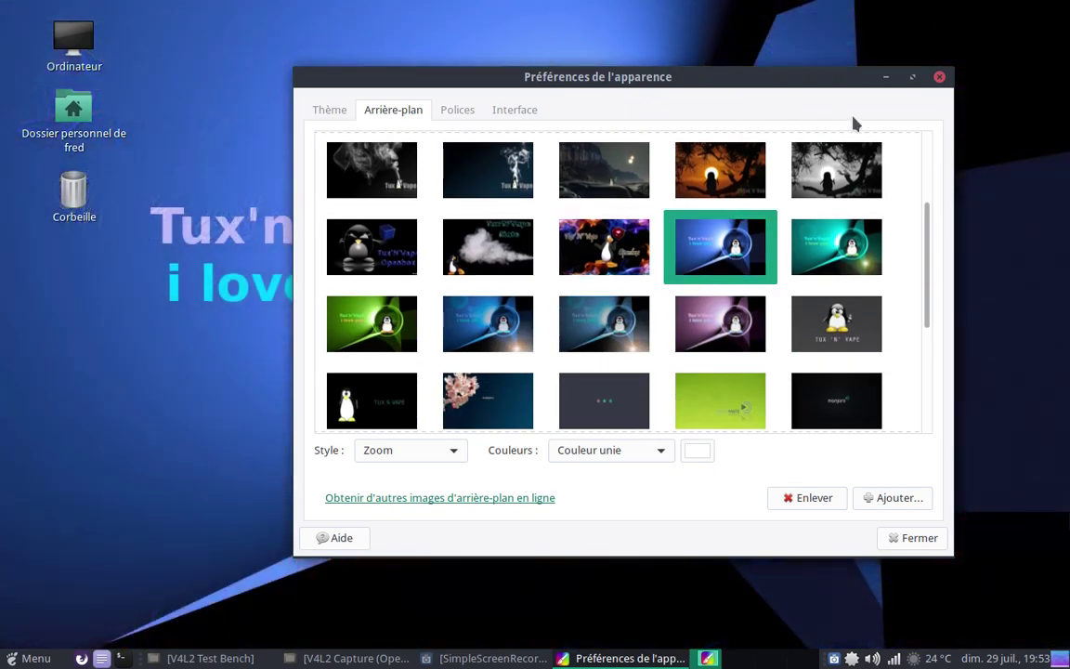
left_click(886, 80)
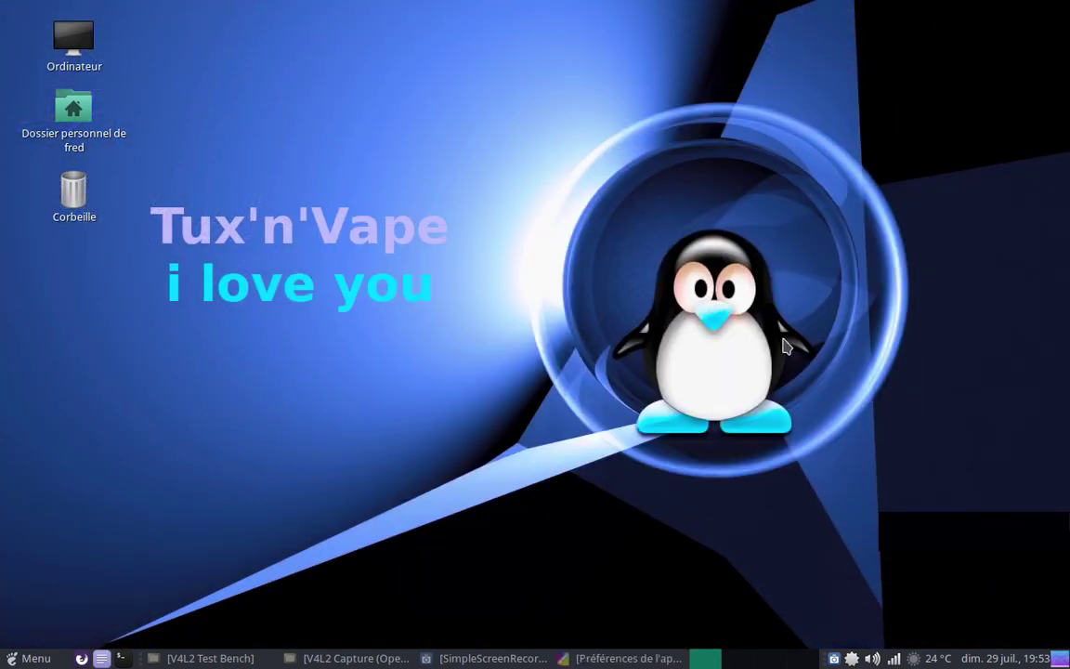
left_click(621, 658)
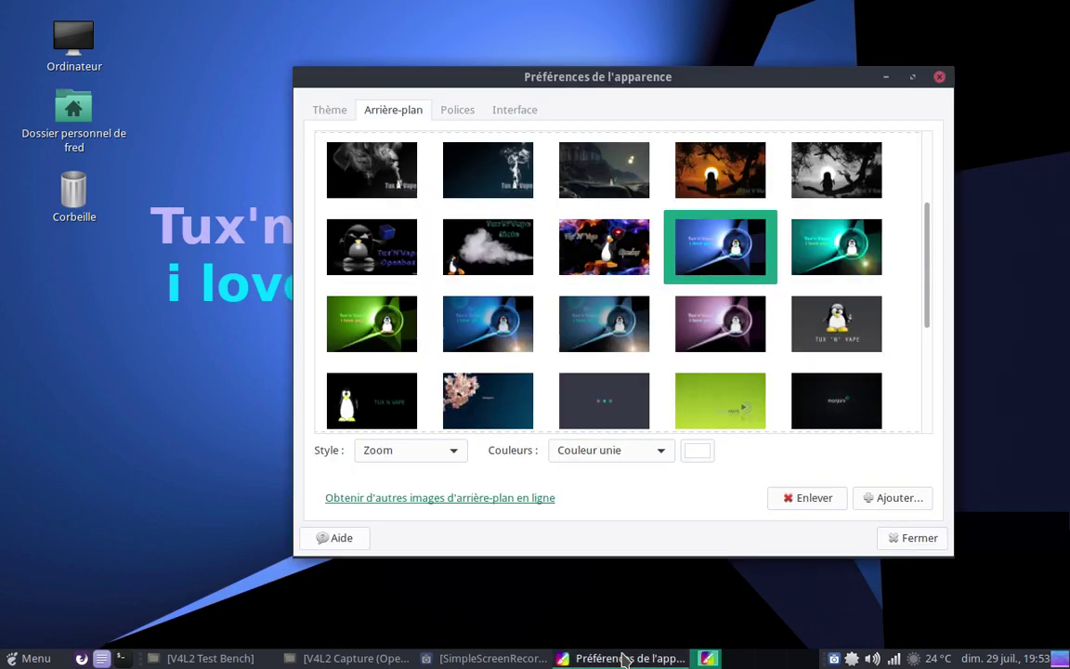
left_click(833, 266)
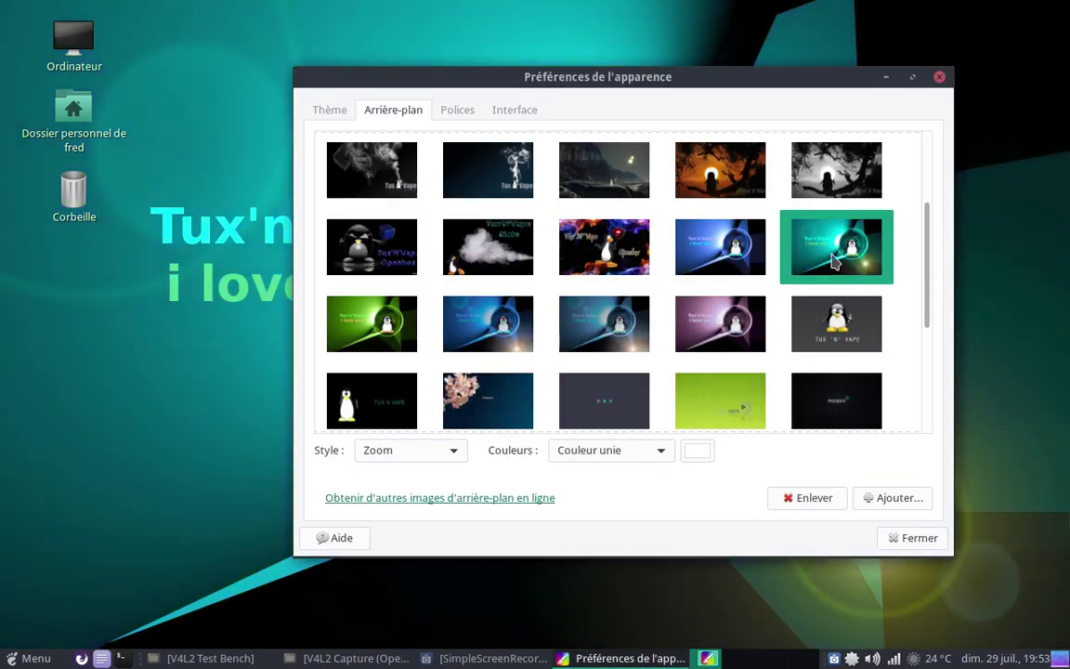
left_click(887, 79)
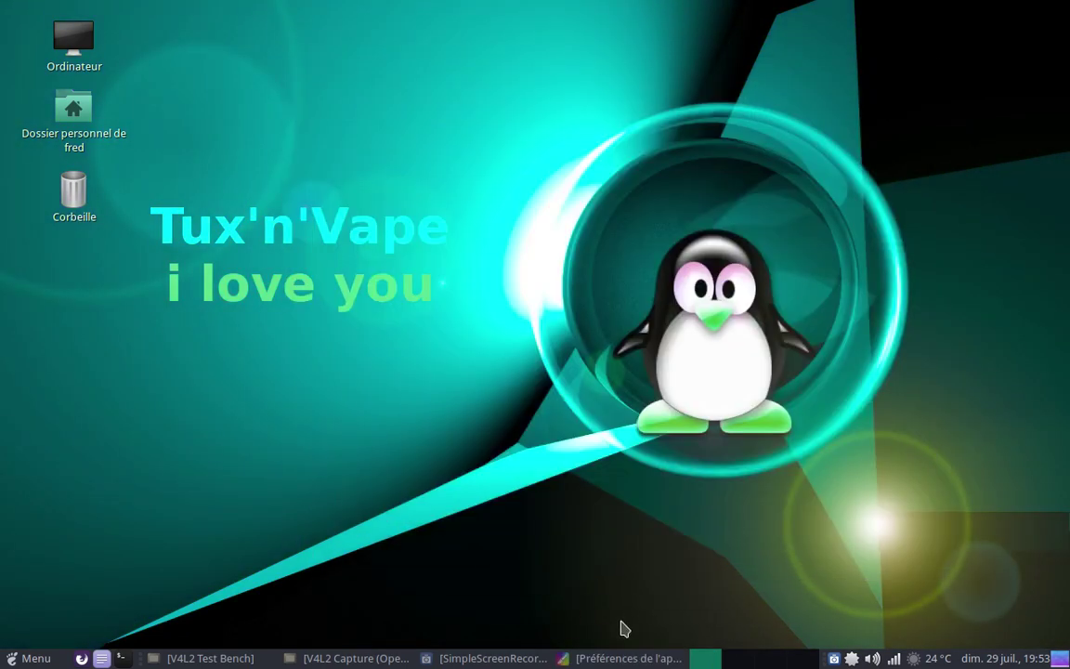
- Set the grey striped TNV Rooshi Tux wallpaper as desktop background and minimise the appearance preferences to view it
left_click(613, 657)
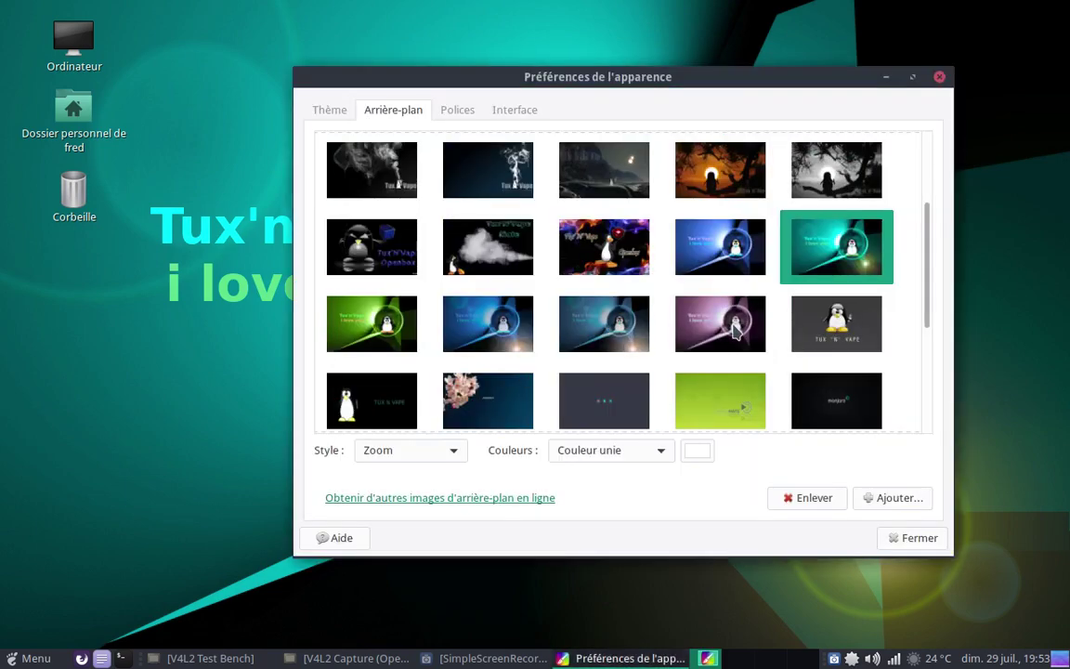
left_click(819, 332)
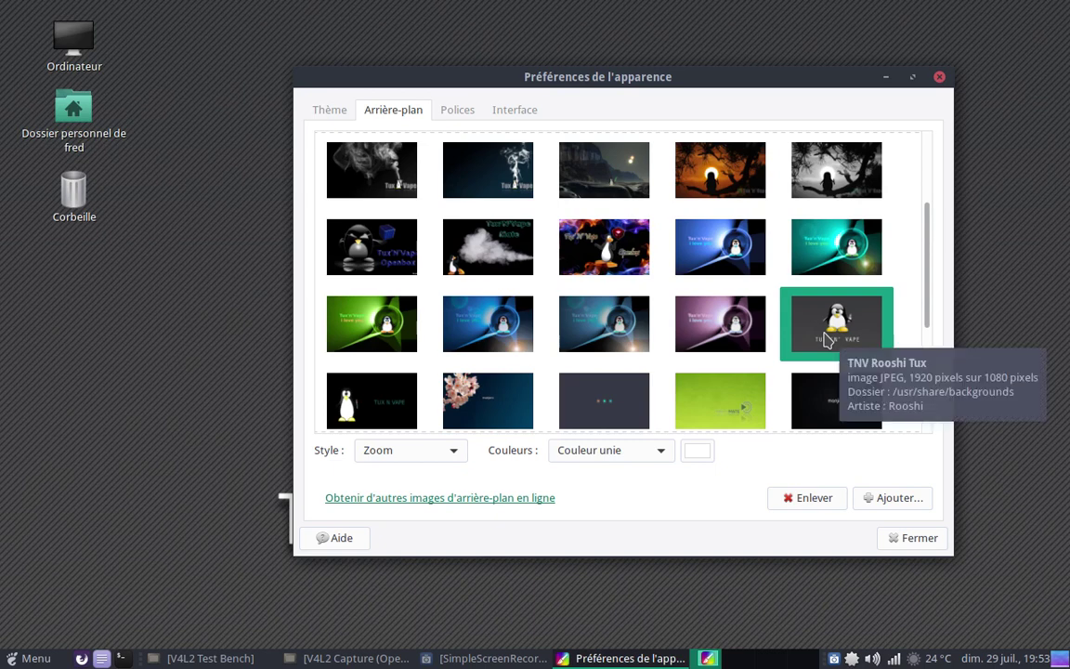
left_click(887, 80)
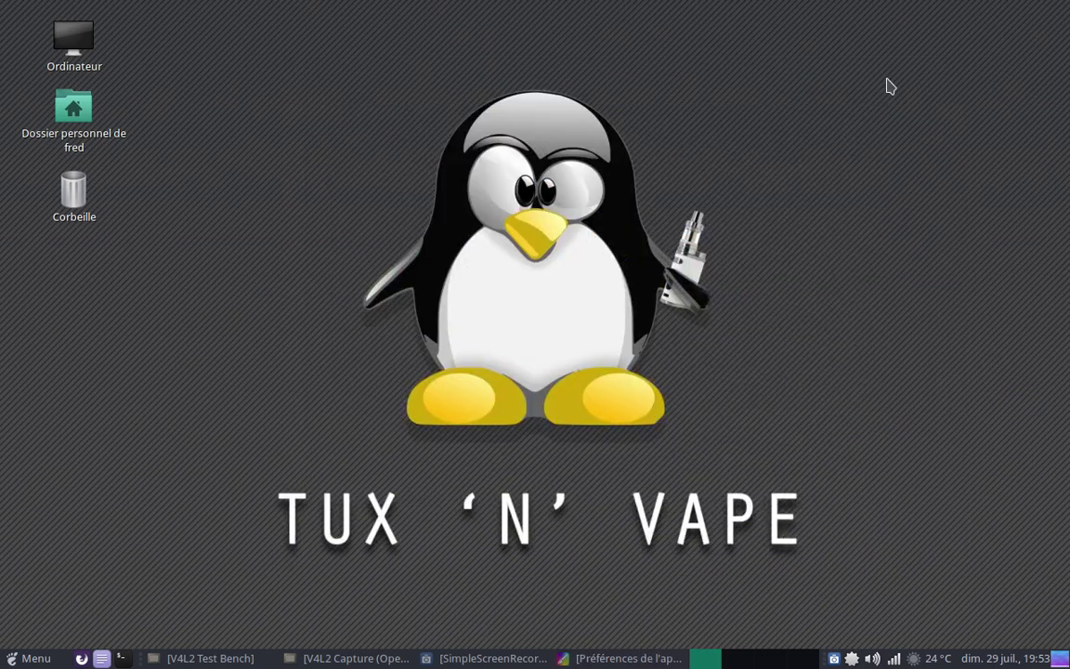
- Bring back the V4L2 Capture webcam window and switch to SimpleScreenRecorder
left_click(391, 659)
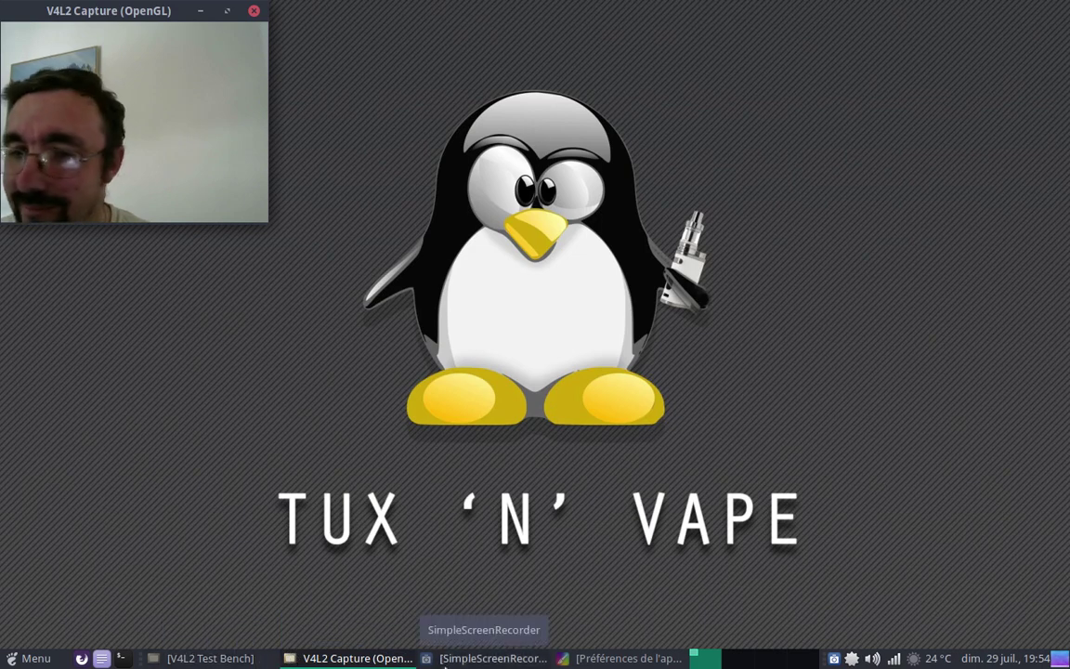
left_click(489, 657)
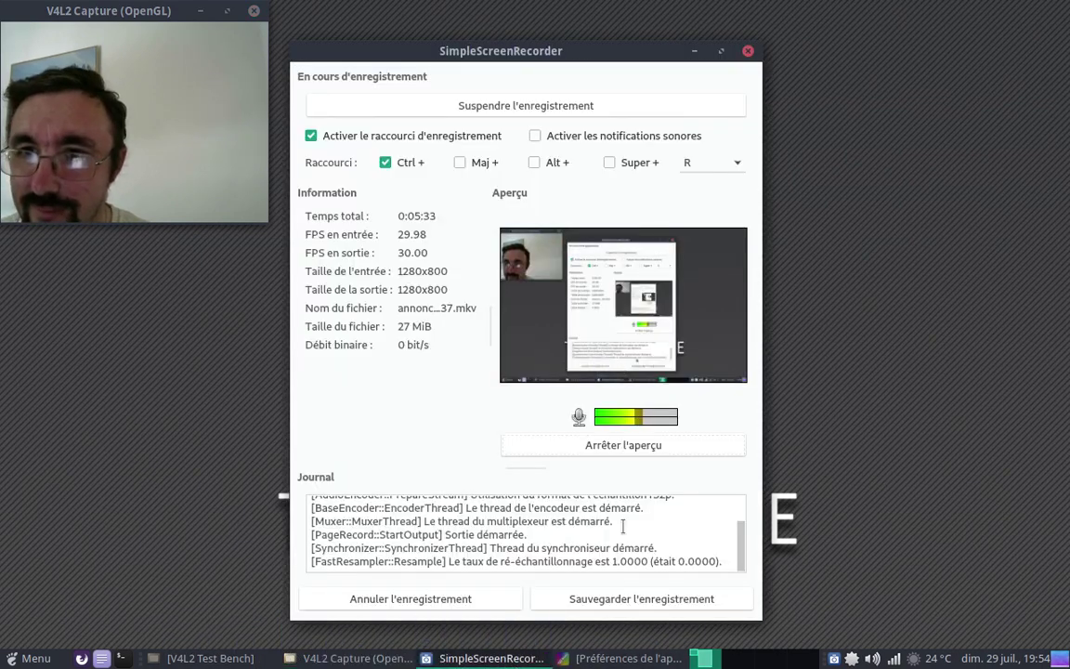